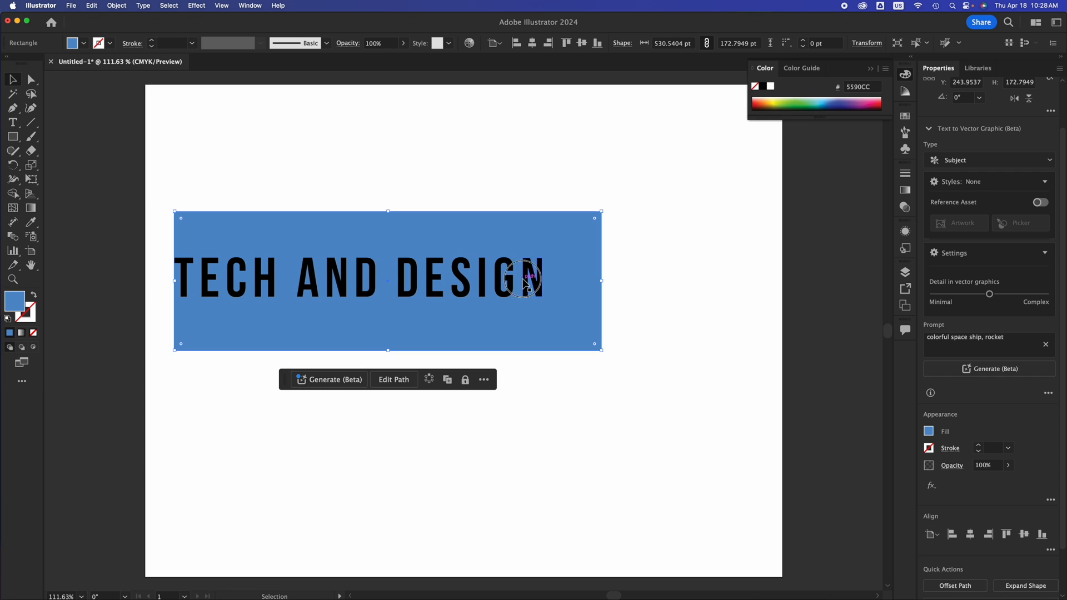
Move the TECH AND DESIGN lettering so it sits fully inside the blue rectangle, near its centre.
drag(531, 286, 554, 287)
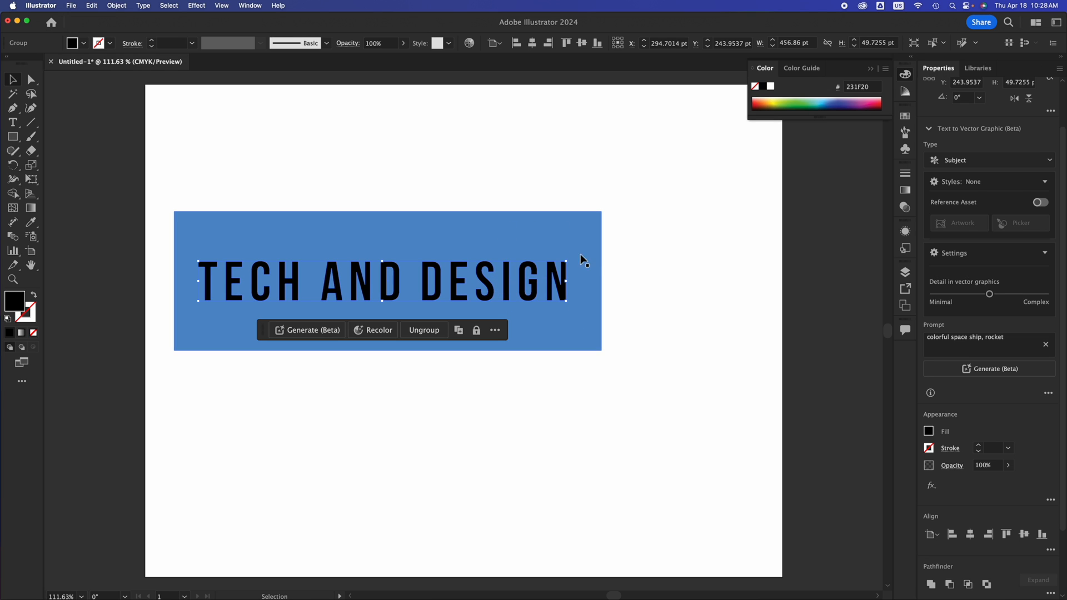
click(589, 266)
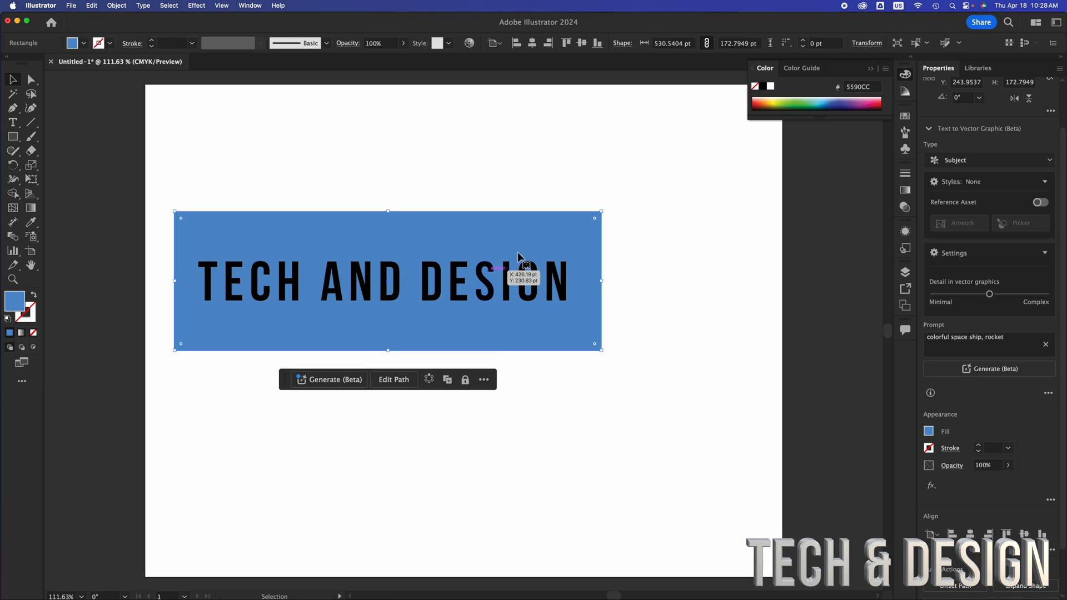
shift+click(463, 284)
Select the lettering together with the blue rectangle and cut the letters out using Minus Front.
drag(672, 195, 328, 412)
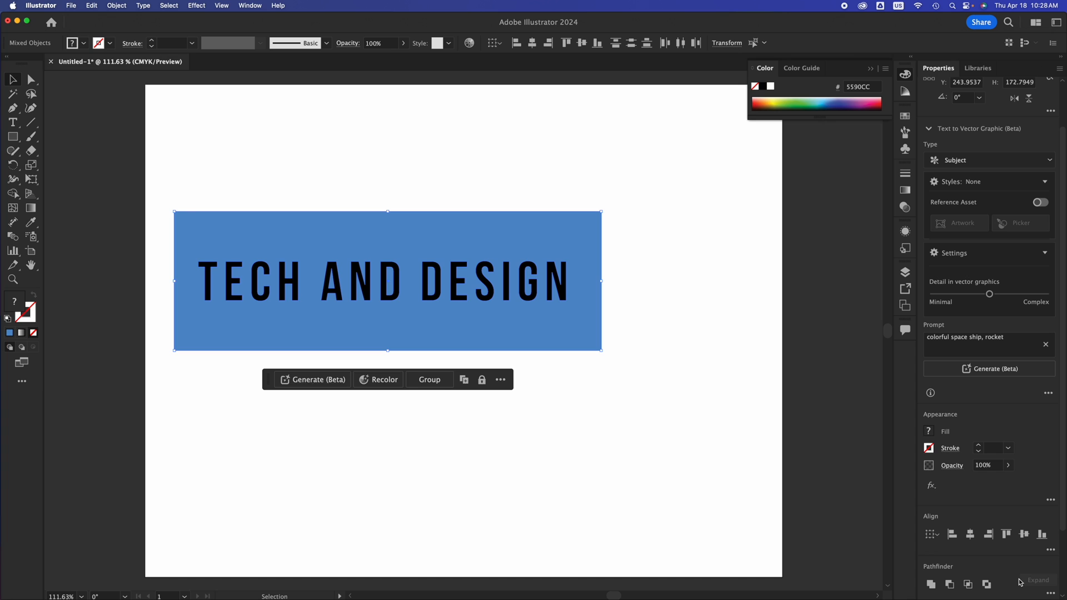
scroll(1020, 582, down, 3)
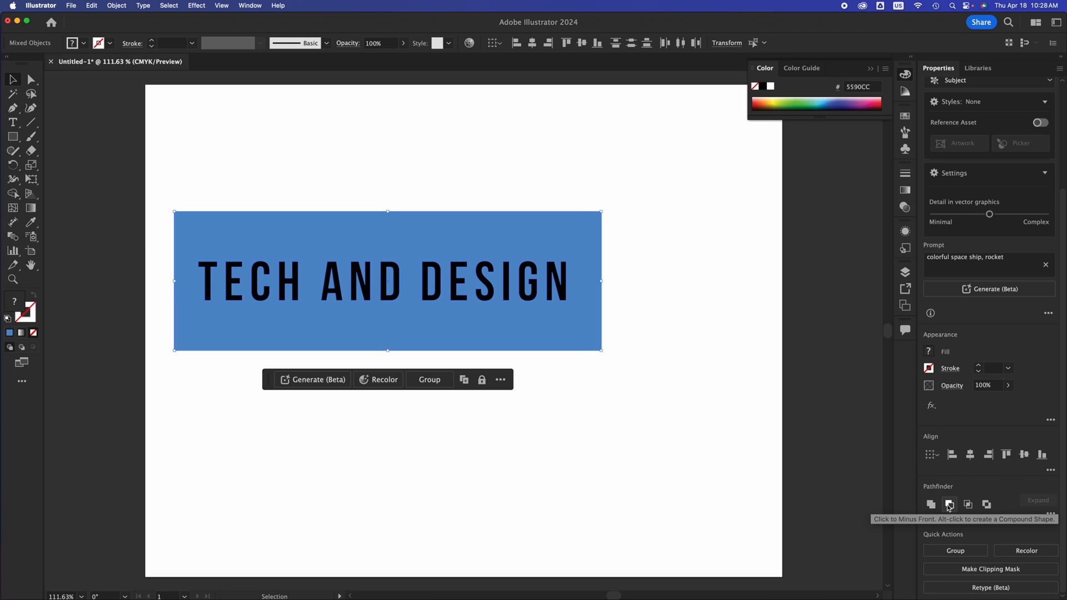
click(950, 506)
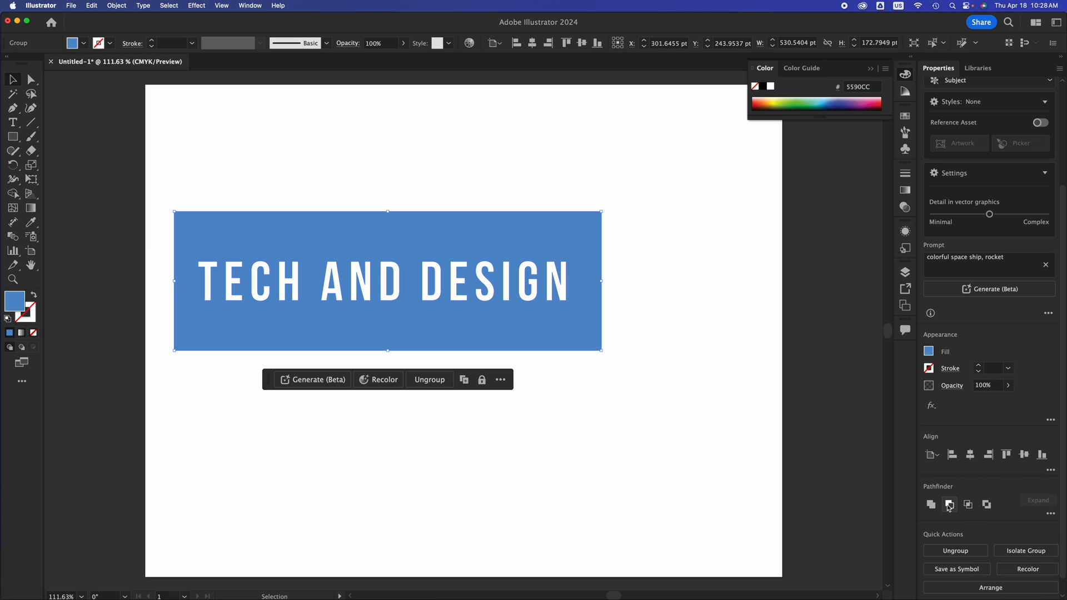
Shift the blue rectangle with the cut-out letters slightly down and to the right on the artboard.
click(663, 441)
click(557, 323)
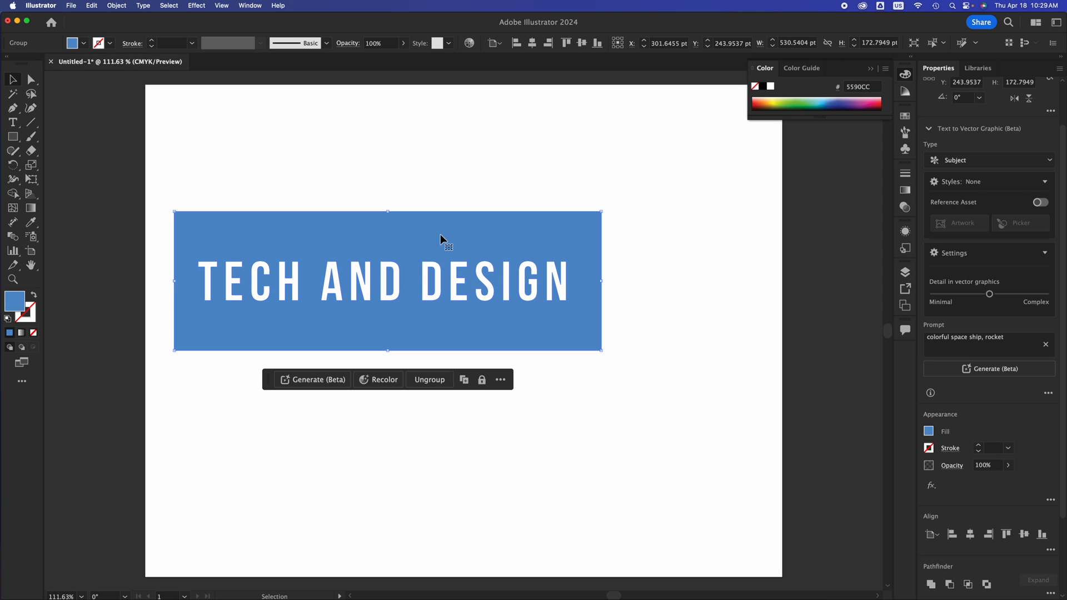
drag(441, 237, 452, 261)
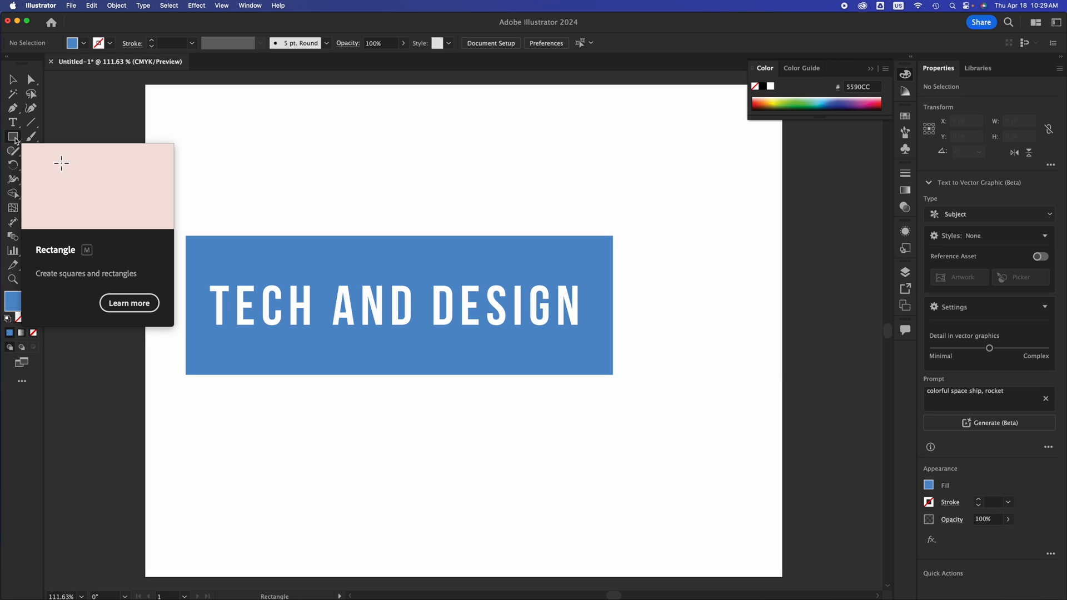
Draw a circle about 305 pt in diameter over the middle of the blue rectangle with the Ellipse tool.
click(13, 137)
click(53, 165)
drag(285, 161, 531, 407)
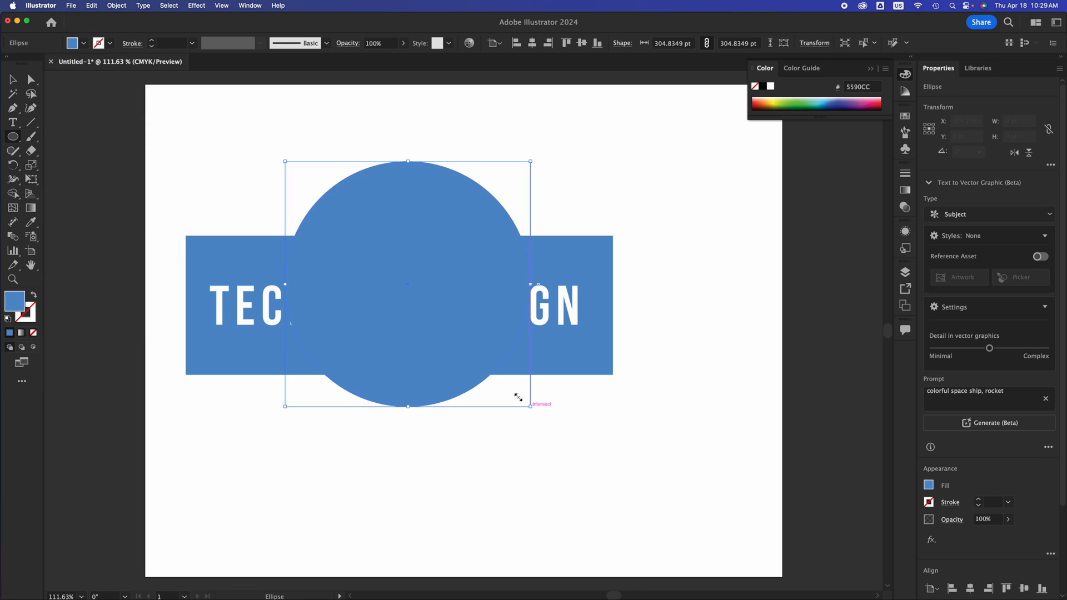
Change the circle's fill colour to pink, CC6699, and deselect it.
double_click(17, 305)
click(298, 183)
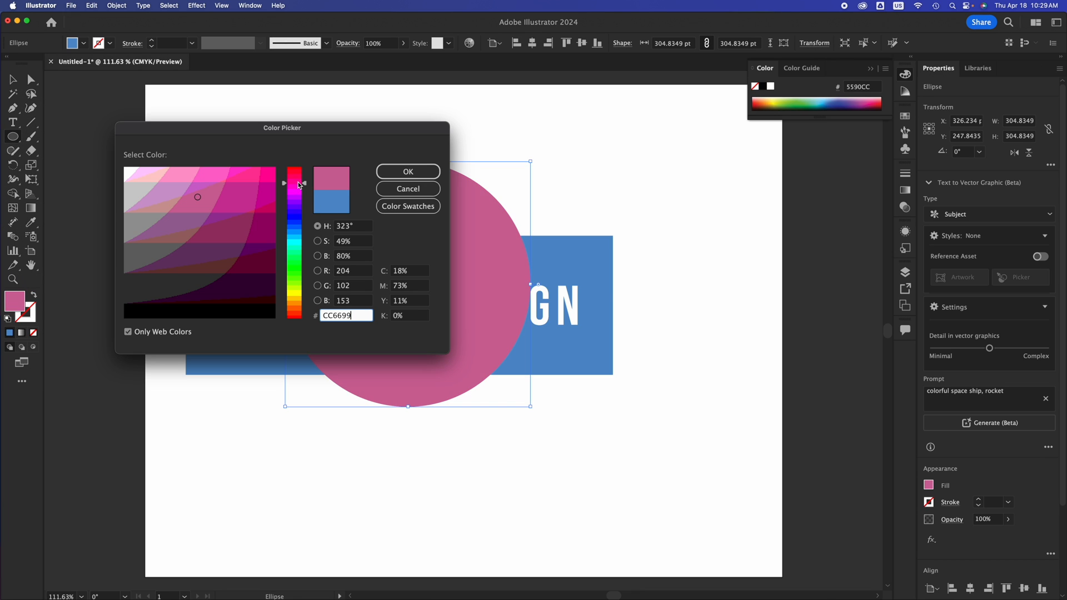
click(408, 171)
click(724, 248)
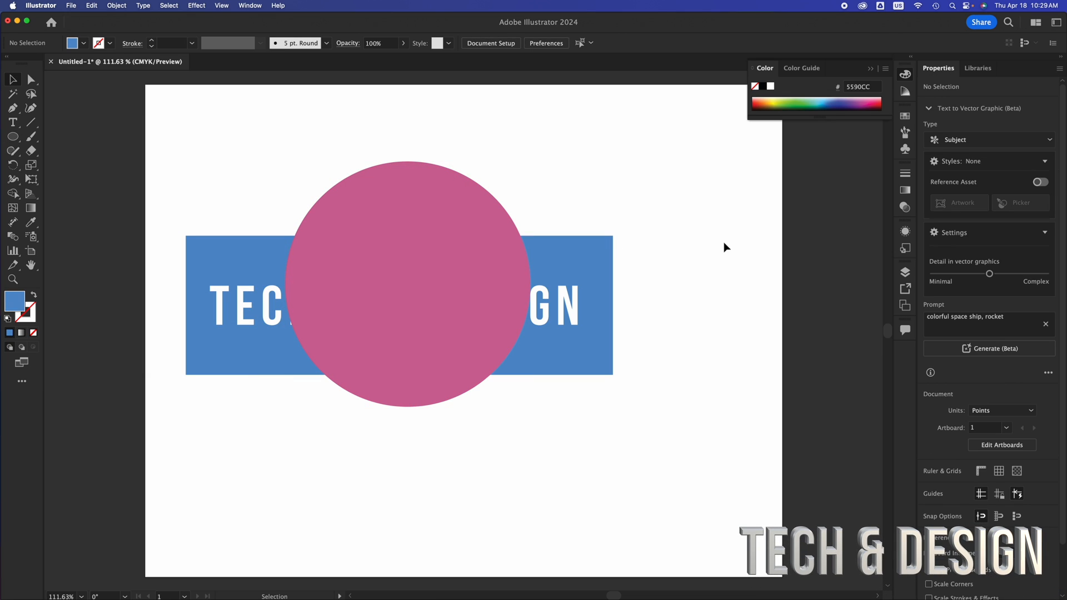
Move the pink circle so it is vertically centred on the blue rectangle.
click(578, 264)
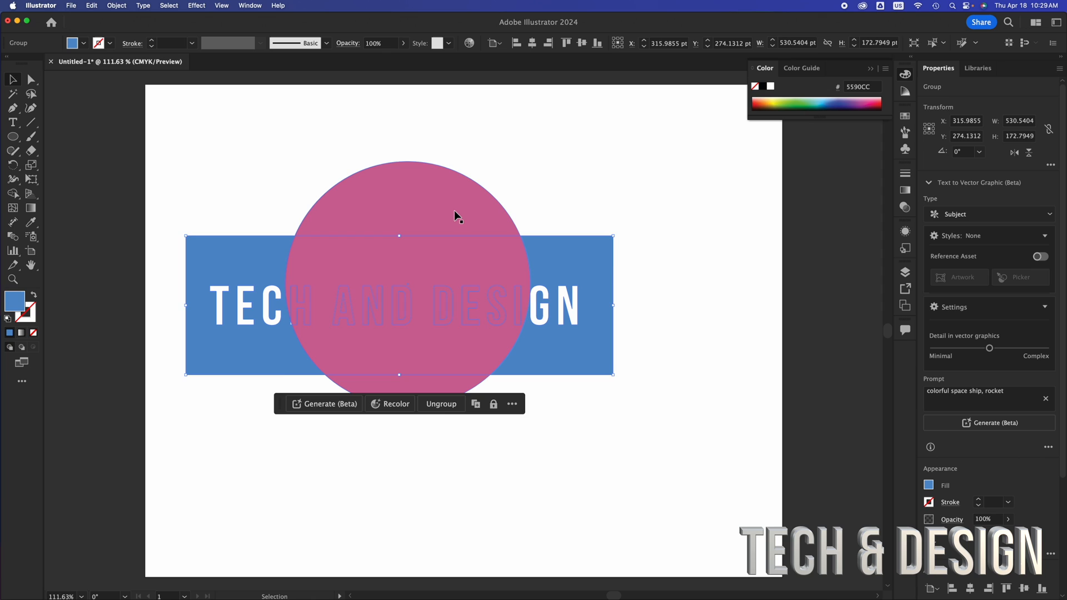
drag(445, 213, 449, 214)
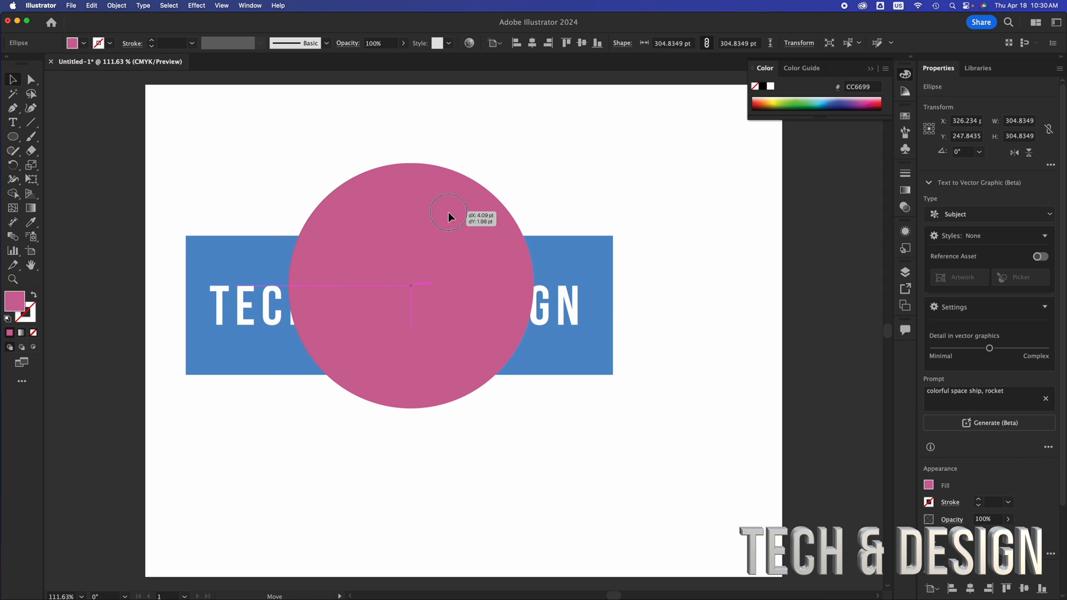
drag(449, 213, 438, 229)
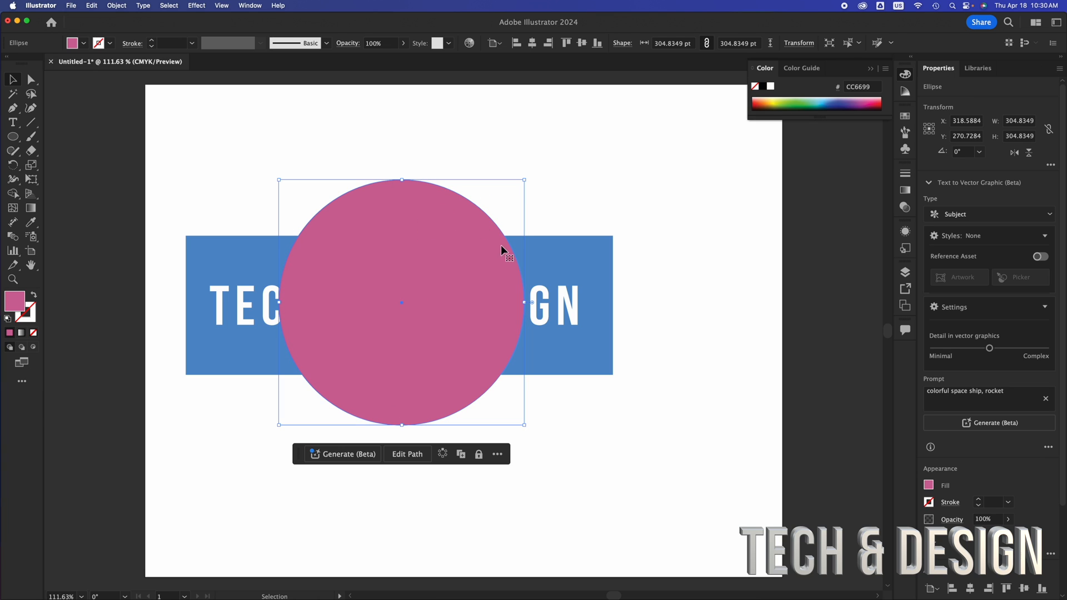
click(549, 255)
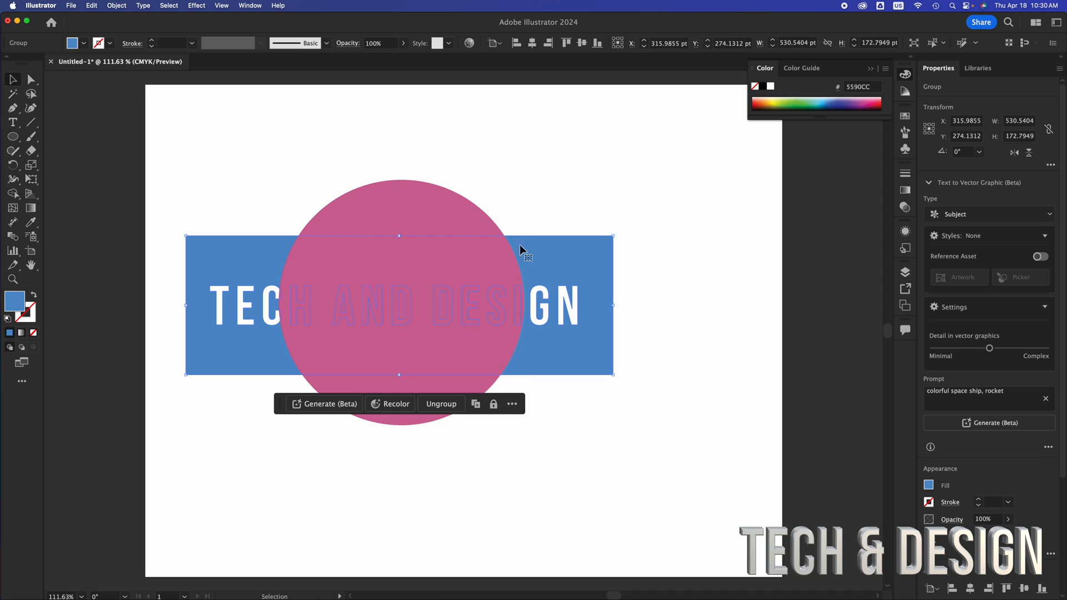
click(410, 215)
drag(396, 214, 396, 217)
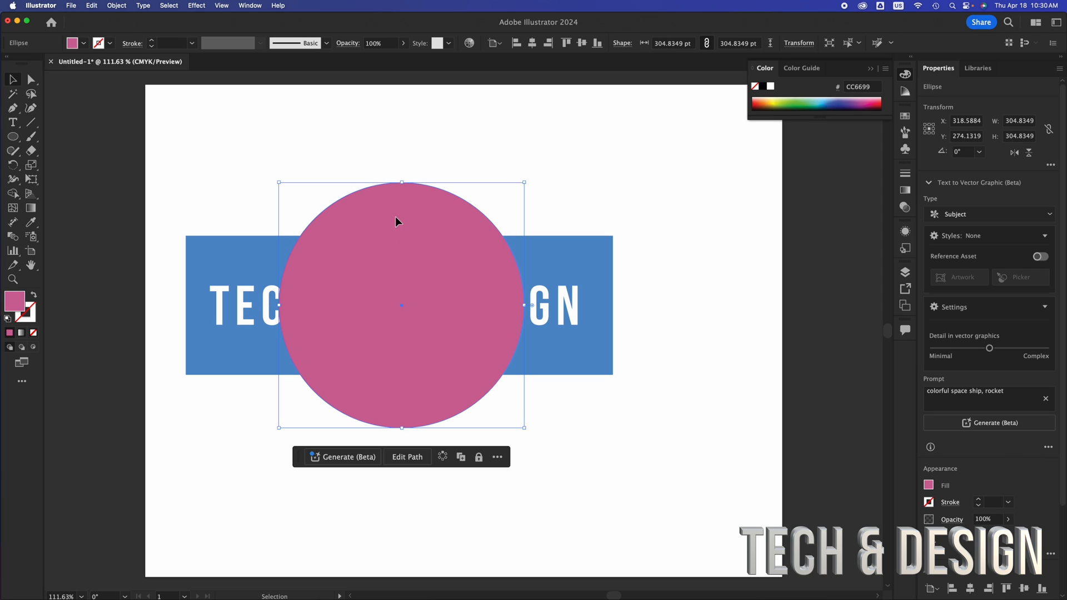
Send the pink circle behind the blue rectangle with the cut-out lettering.
right_click(395, 217)
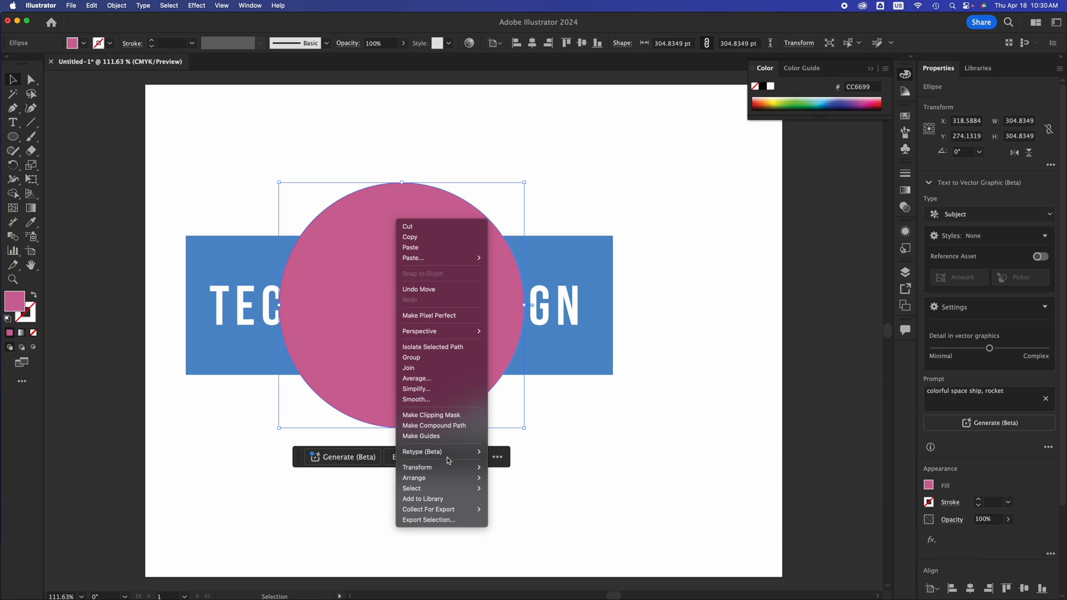
mouse_move(448, 479)
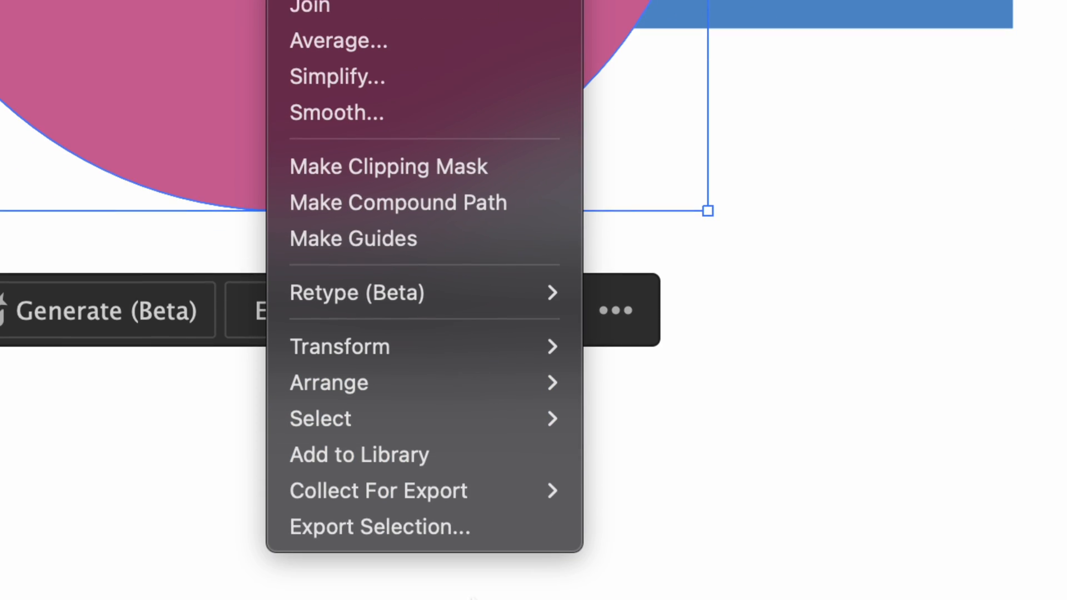
mouse_move(479, 384)
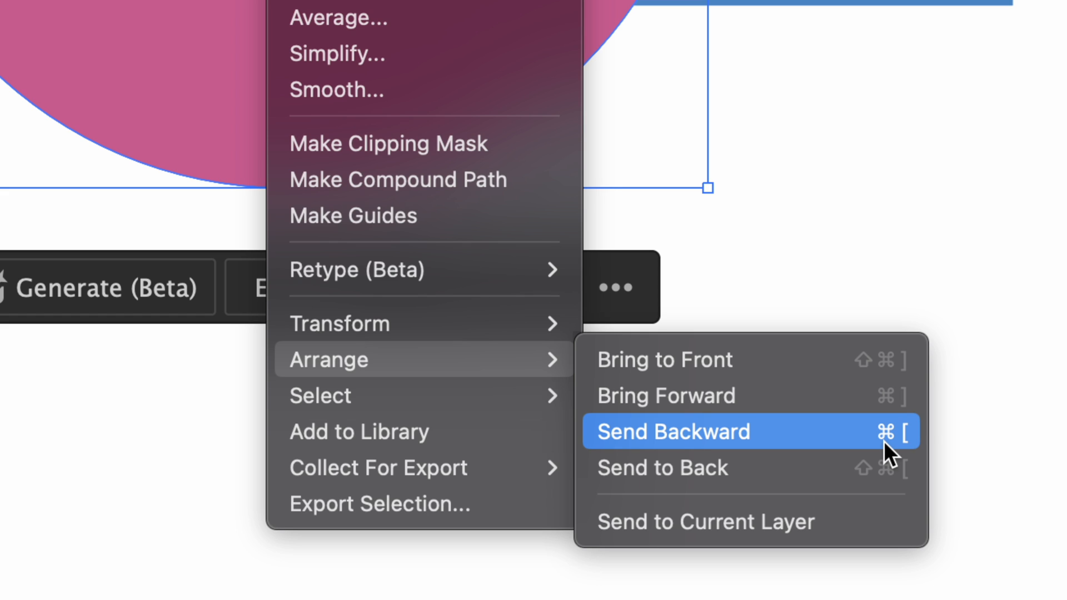
click(742, 471)
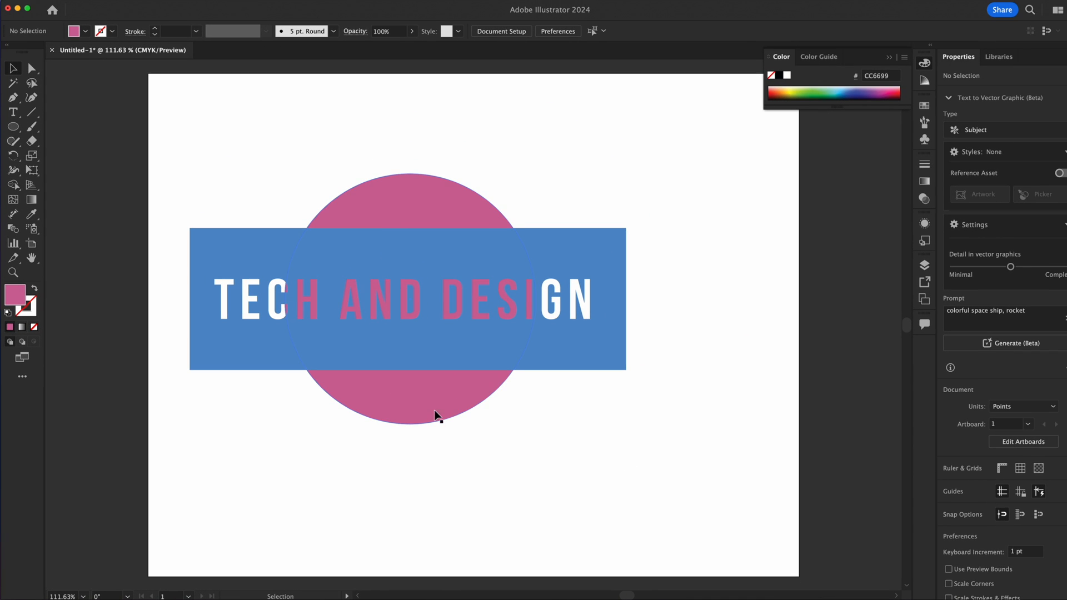
Move the pink circle behind the first letters, then across so that it shows through the word DESIGN.
drag(524, 264, 224, 254)
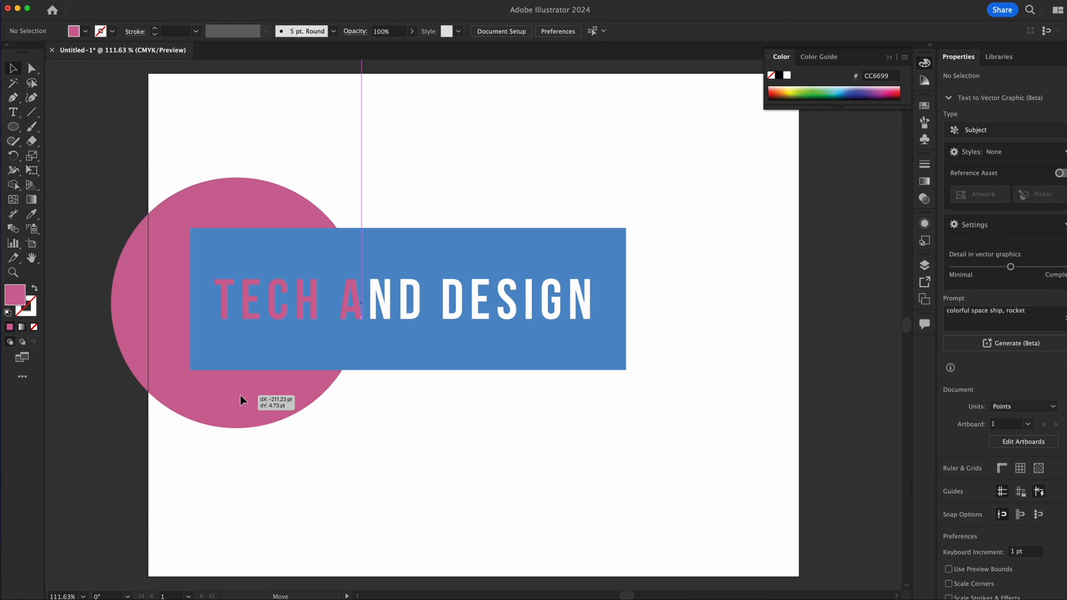
drag(240, 398, 560, 391)
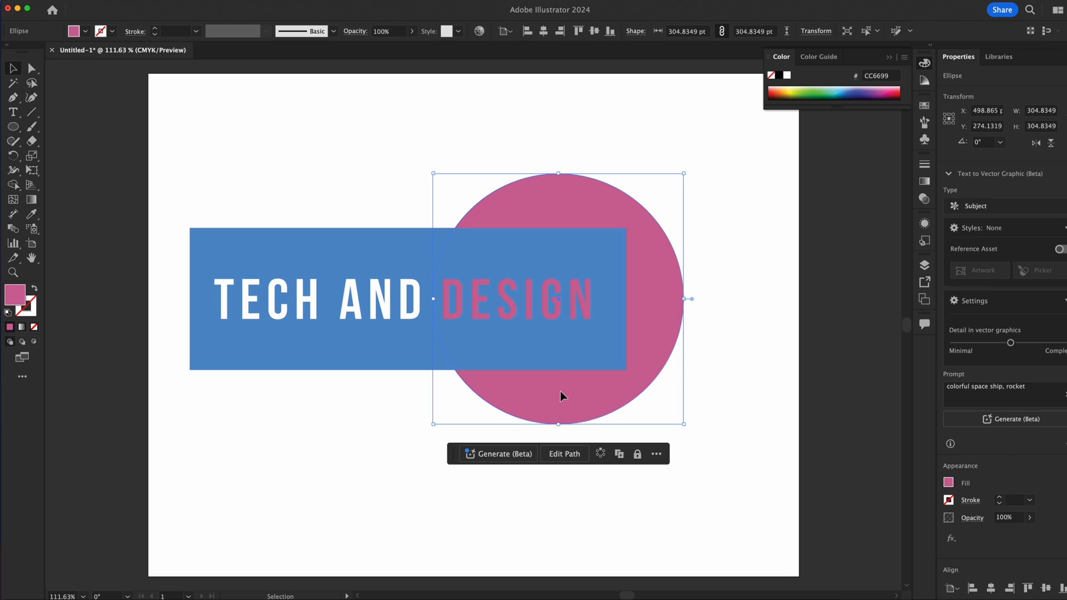
click(364, 471)
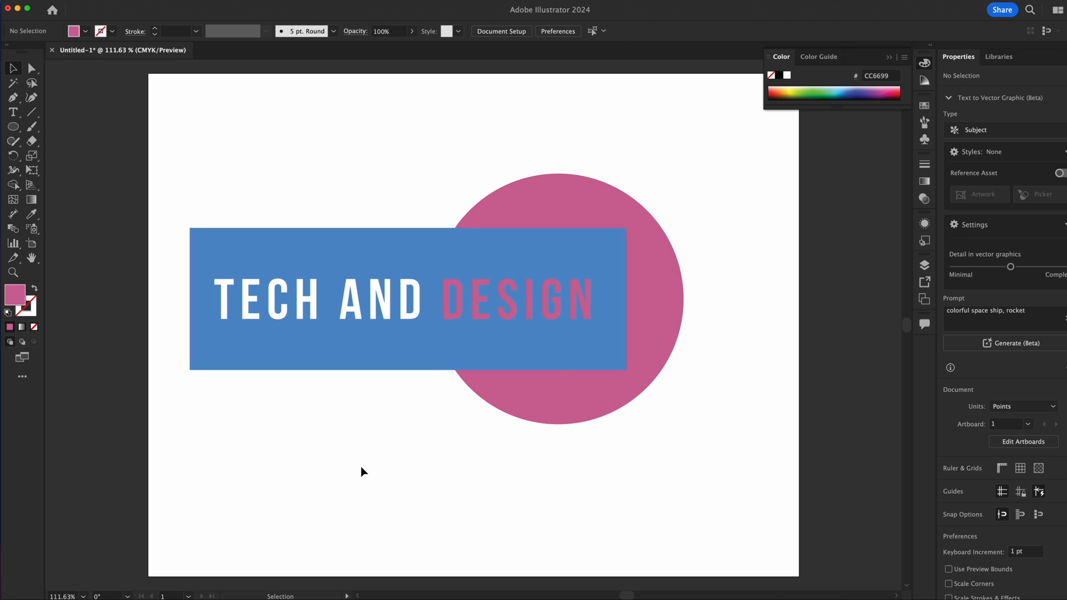
Recolour the circle bright magenta, try CMYK Cyan as a fill while the blue rectangle's group is isolated, and exit isolation.
click(563, 416)
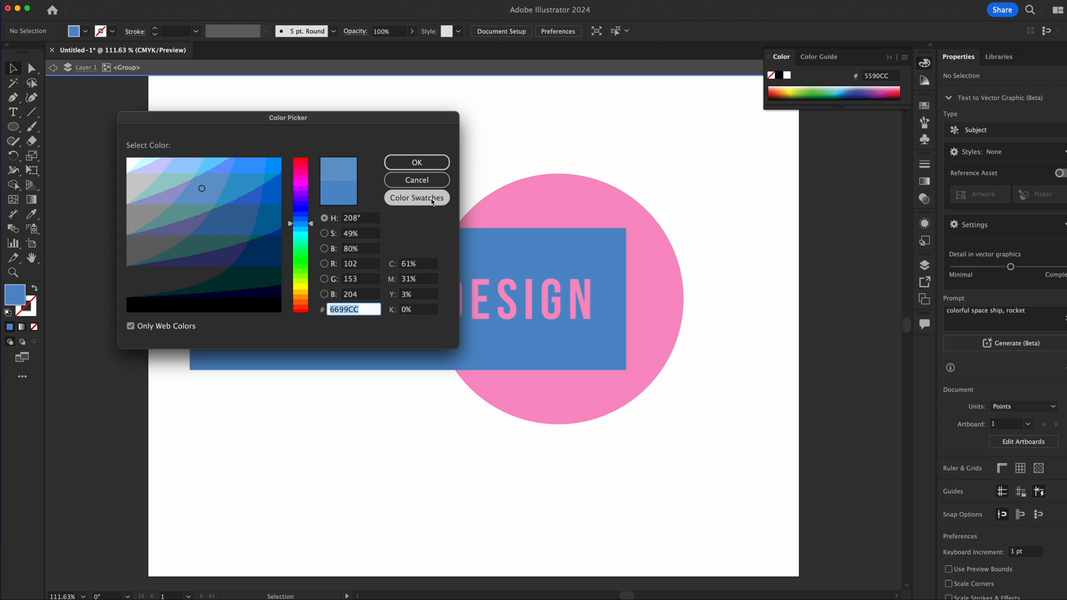
click(433, 200)
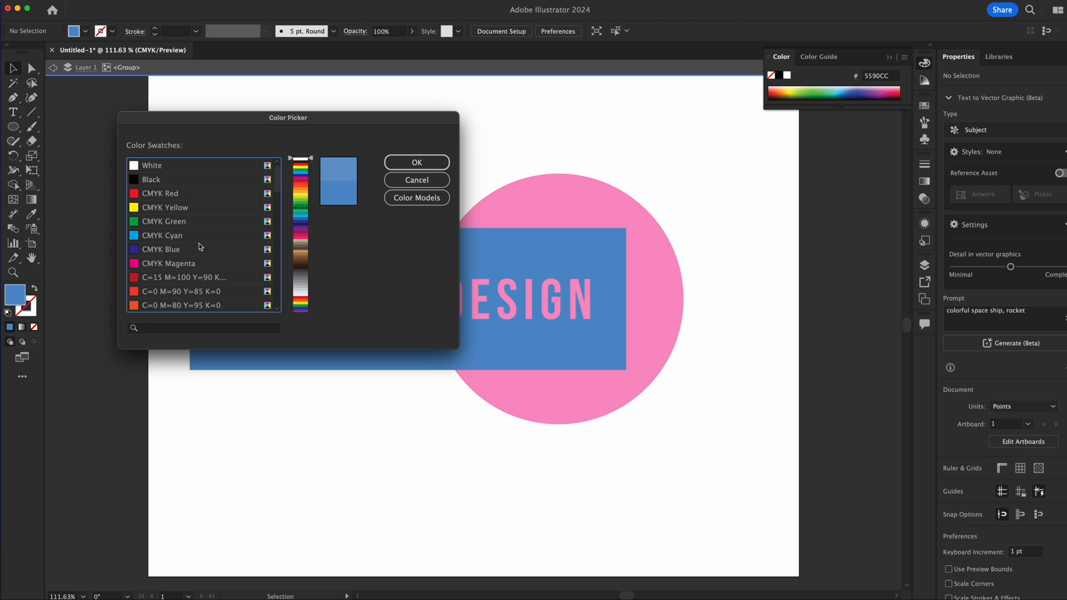
click(158, 239)
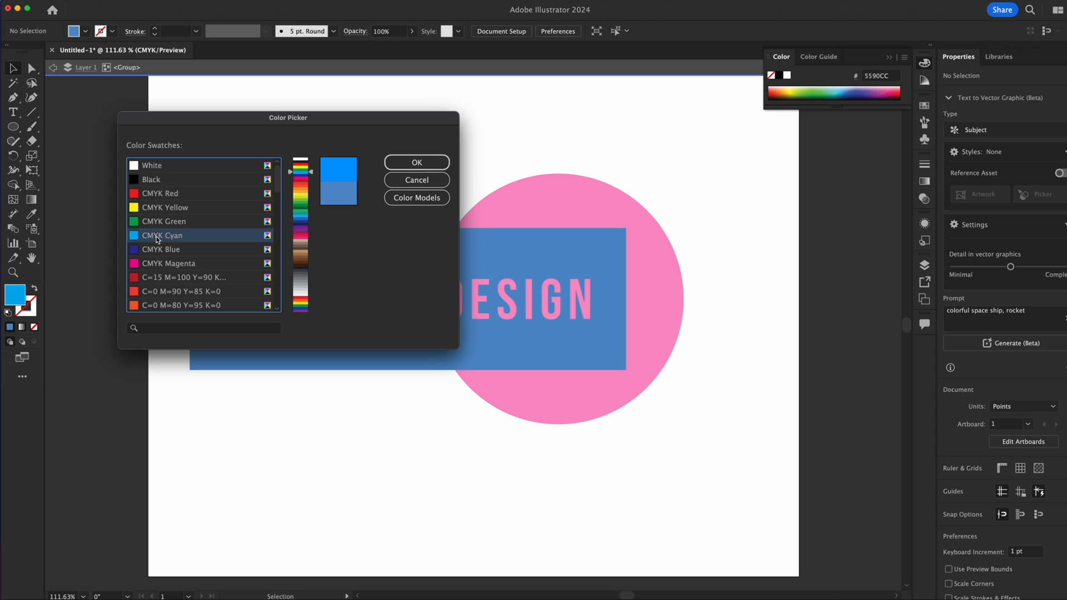
click(440, 162)
double_click(536, 132)
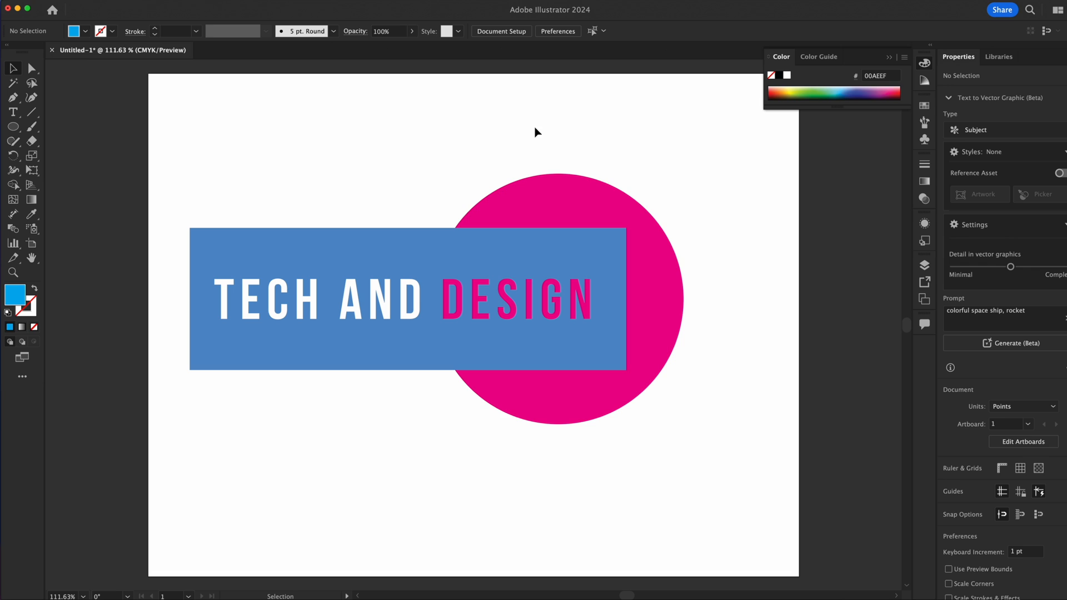
Nudge the magenta circle slightly and place a copy of it behind the words TECH AND.
click(678, 327)
mouse_move(677, 327)
mouse_down()
mouse_move(471, 315)
mouse_move(335, 328)
mouse_move(639, 328)
mouse_move(274, 336)
mouse_move(475, 317)
mouse_move(777, 334)
mouse_move(635, 343)
mouse_move(435, 288)
mouse_move(598, 225)
mouse_move(697, 356)
mouse_move(512, 292)
mouse_move(693, 326)
mouse_up()
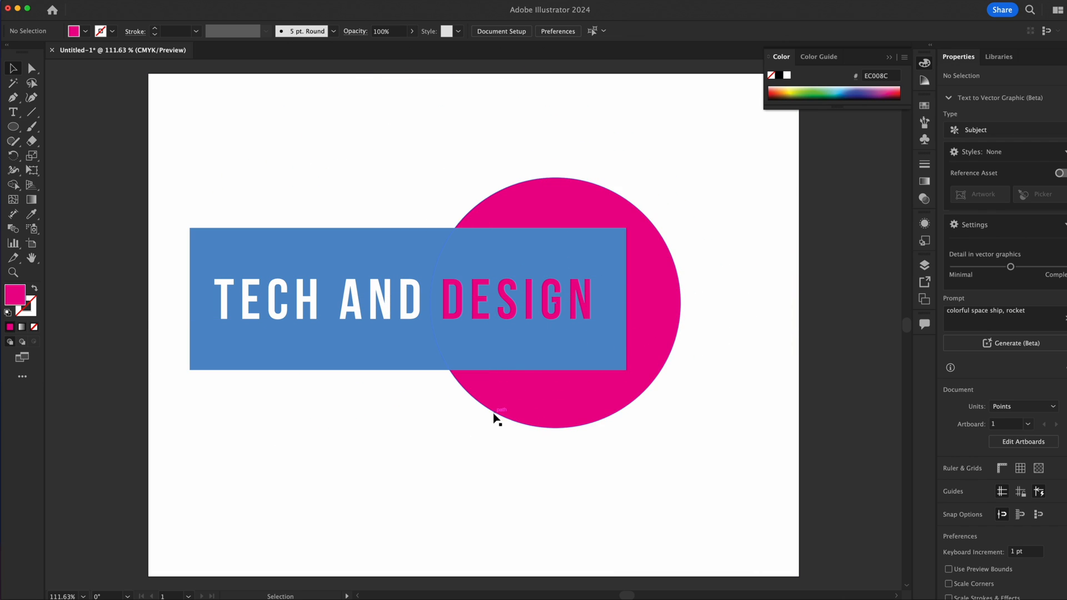
click(545, 397)
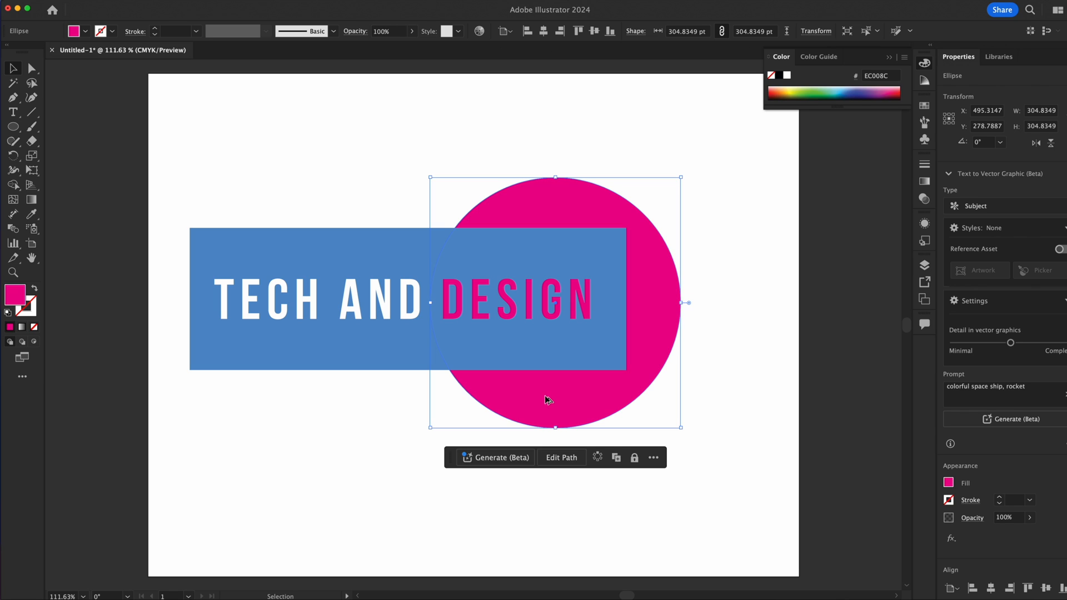
drag(569, 392, 299, 400)
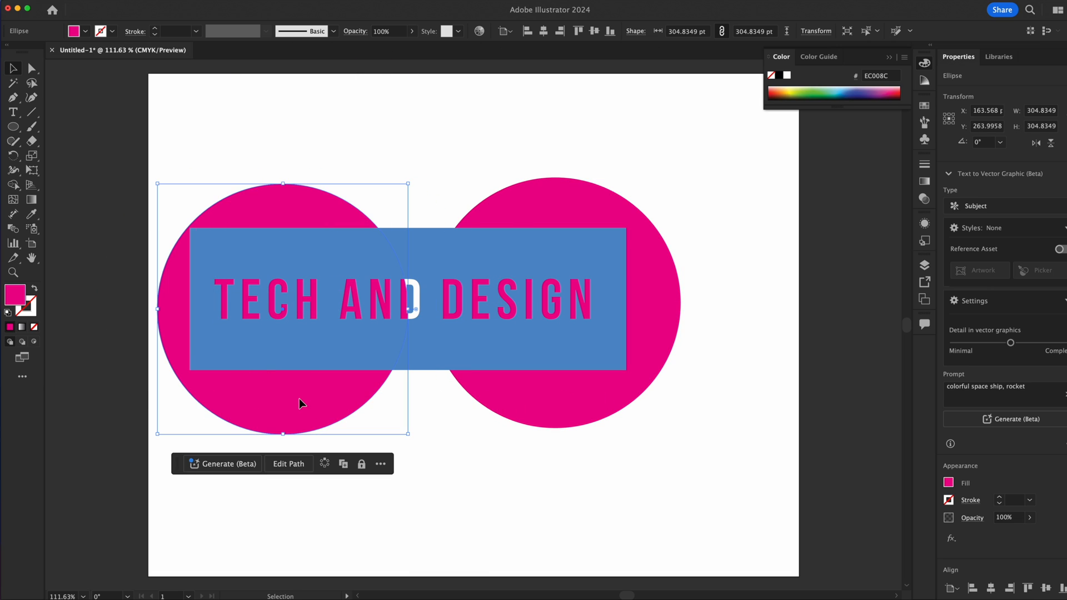
Fill the copied circle with the orange swatch C=0 M=50 Y=100 K=0 and move it behind AND DESIGN, overlapping the magenta circle.
double_click(299, 398)
double_click(15, 294)
click(416, 197)
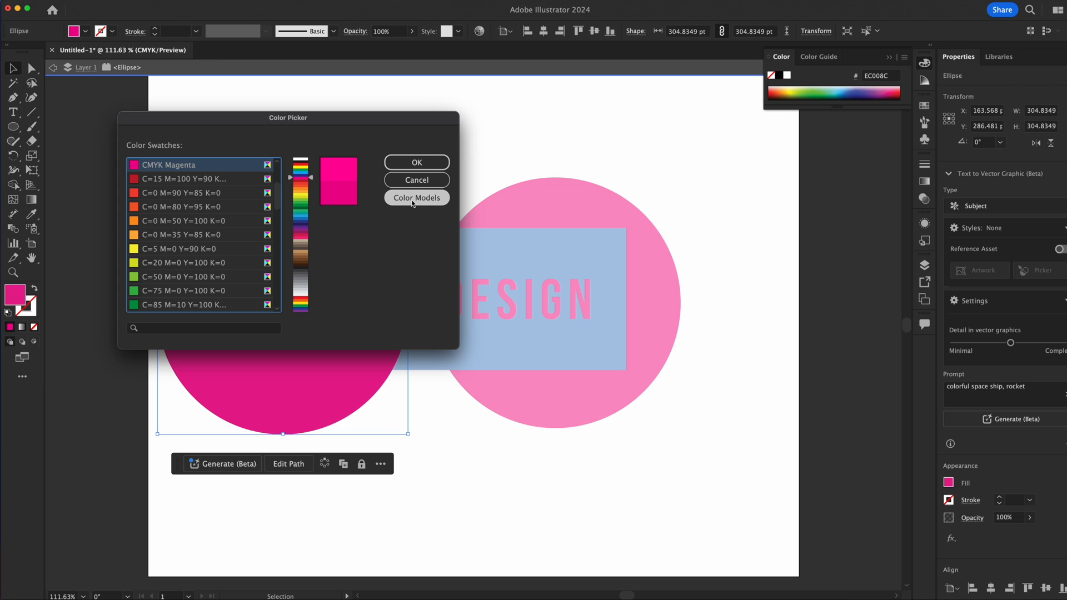
click(151, 221)
click(417, 162)
double_click(441, 162)
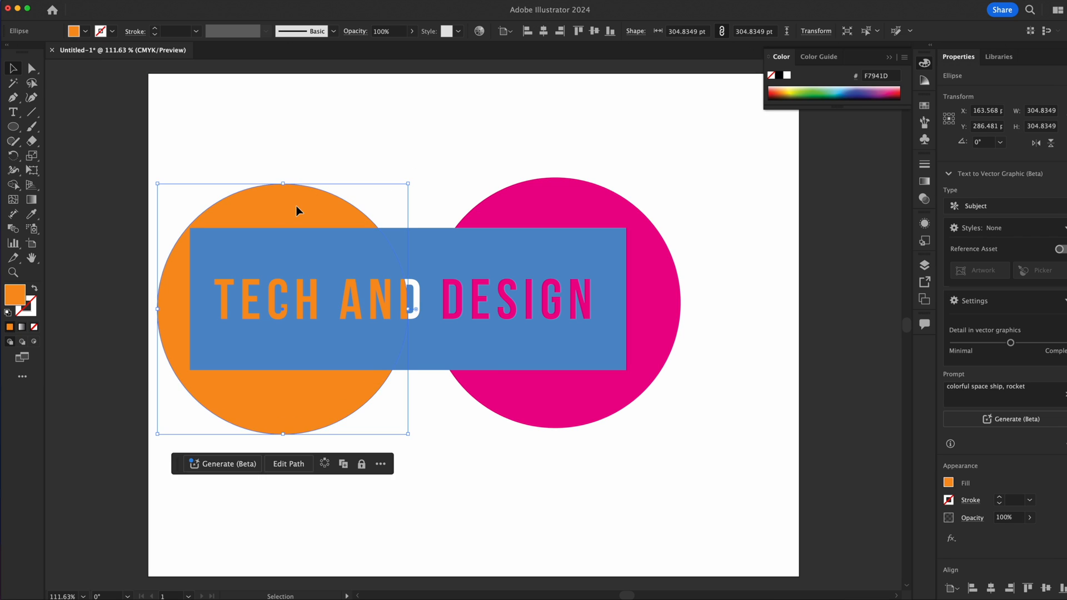
drag(296, 208, 474, 192)
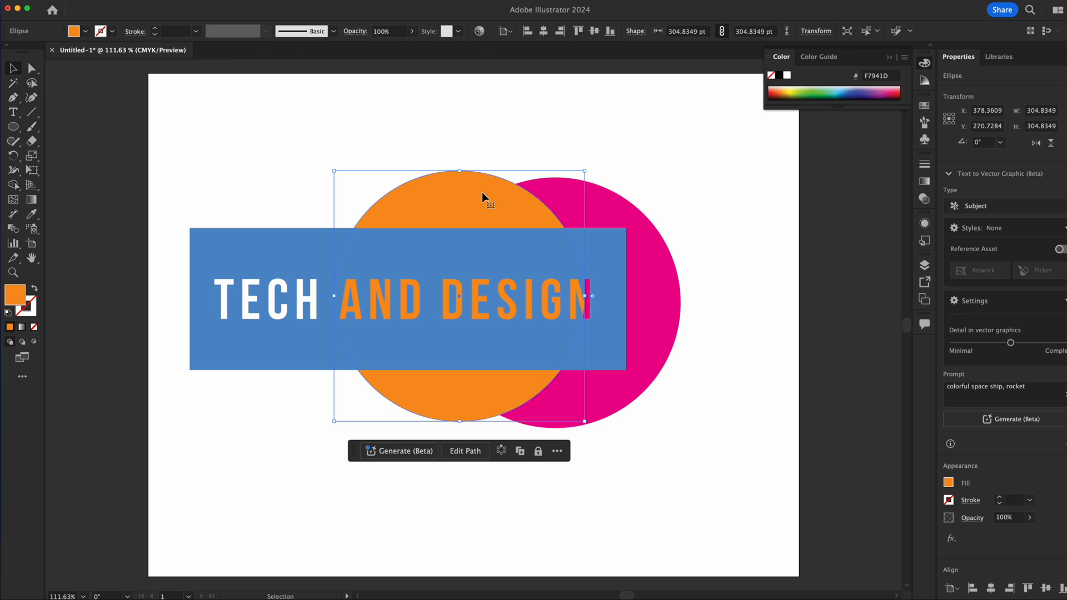
Try different stacking orders for the orange circle, bringing it in front of the rectangle and sending it backward again.
key(a)
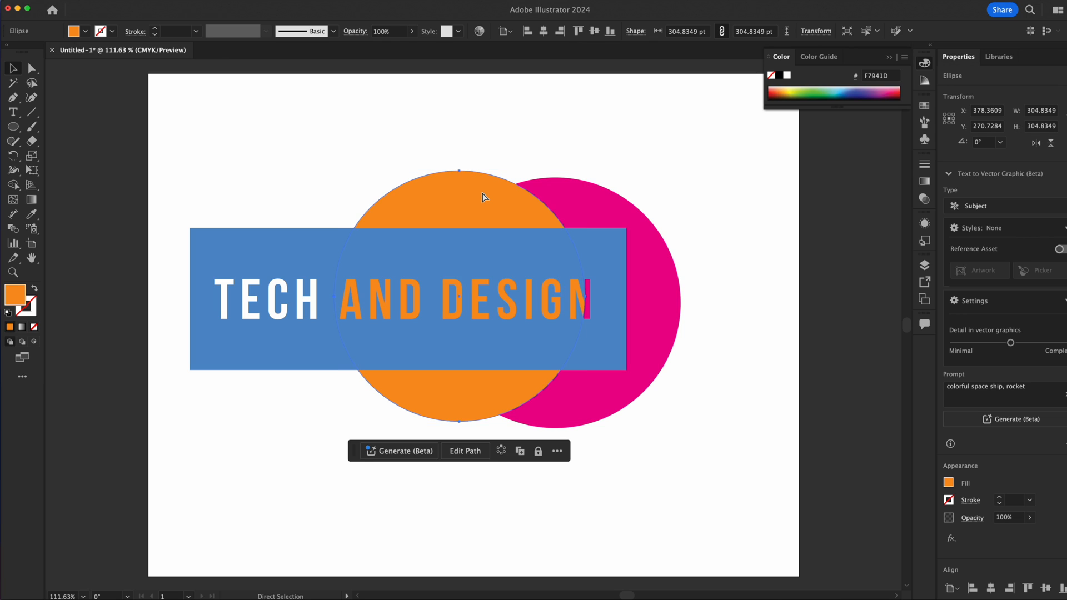
key(super+shift+bracketright)
key(super+z)
key(super+bracketleft)
key(super+z)
key(super+bracketleft)
key(super+bracketright)
key(super+bracketright)
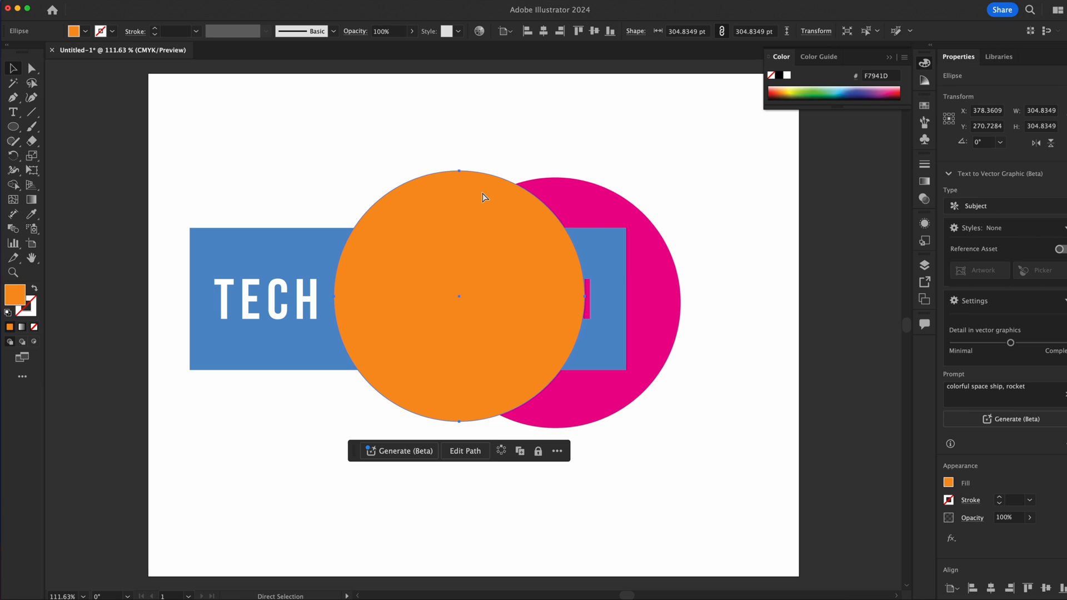
key(super+bracketleft)
key(super+bracketleft)
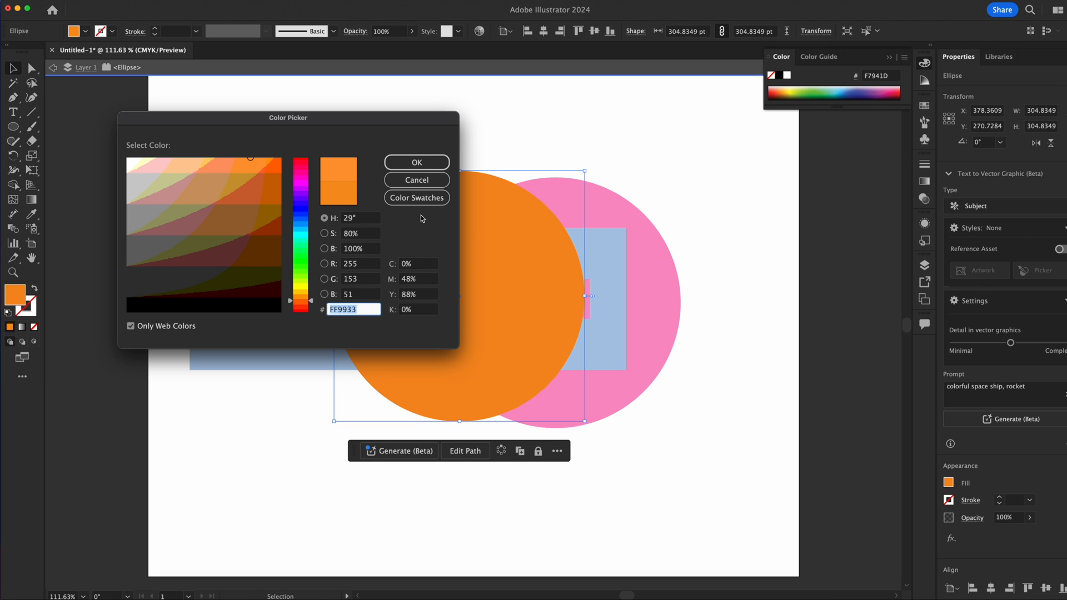
Fill the orange circle with the Black swatch from the colour swatches.
click(436, 203)
scroll(208, 281, up, 5)
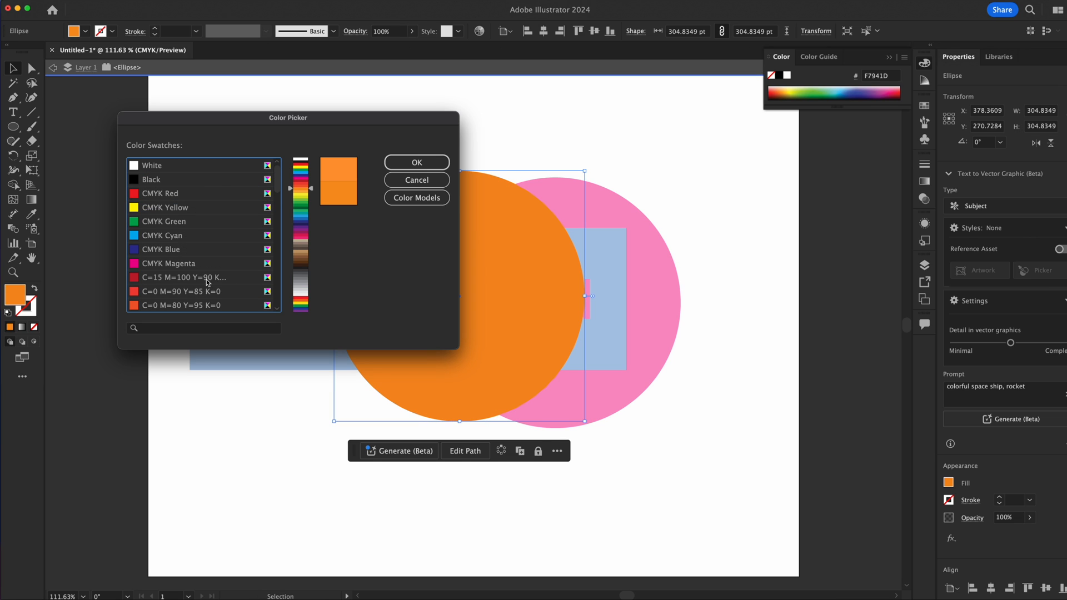
click(151, 179)
click(417, 163)
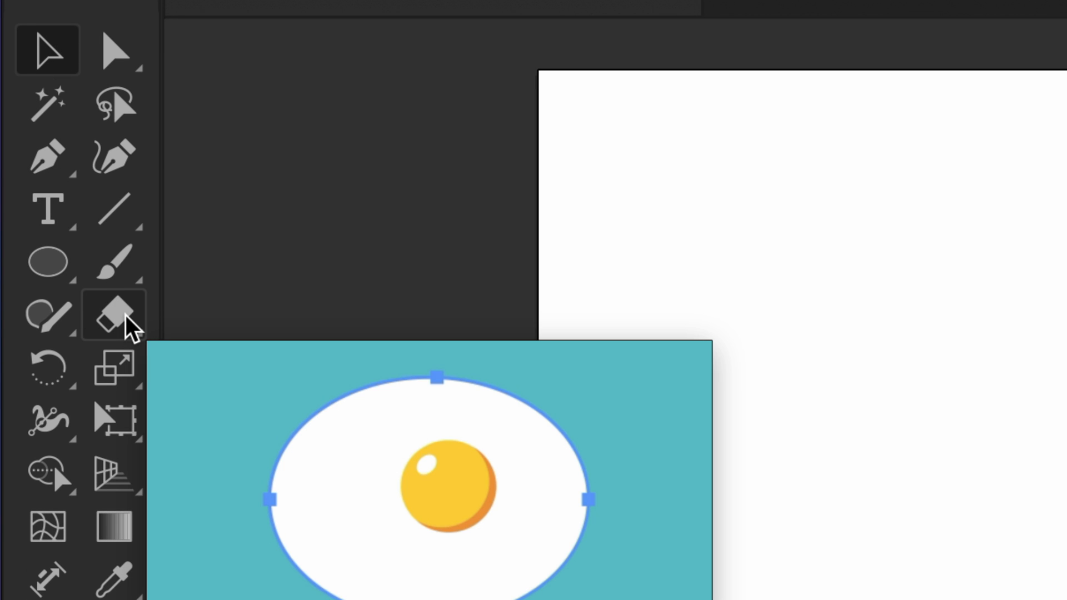
Erase freehand wavy lines across the lower part of the rectangle and circles, plus a curve through the upper-right edge of the magenta circle.
click(126, 315)
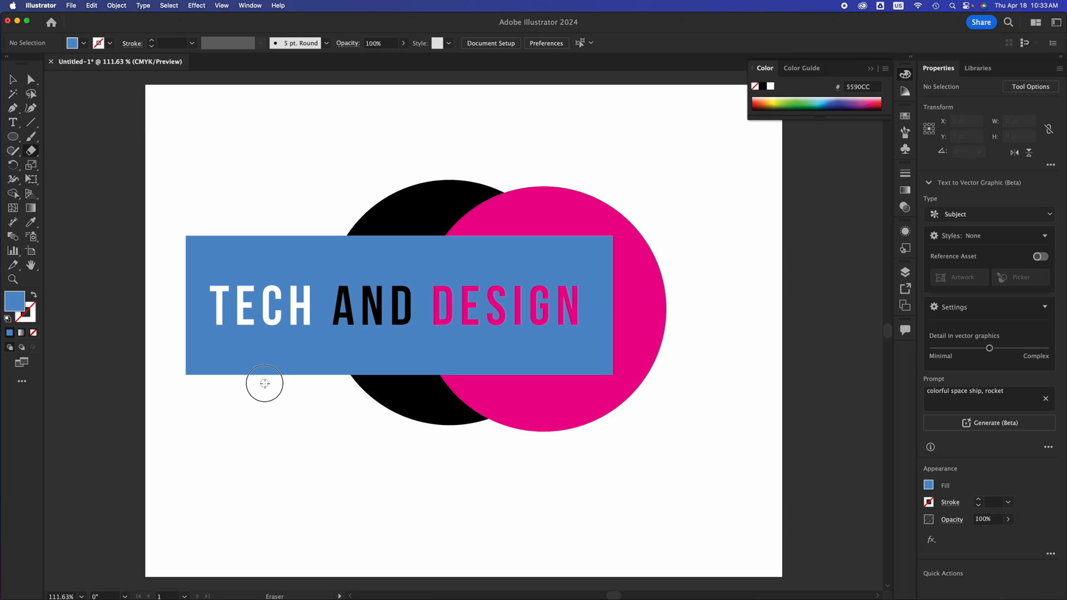
drag(265, 383, 174, 333)
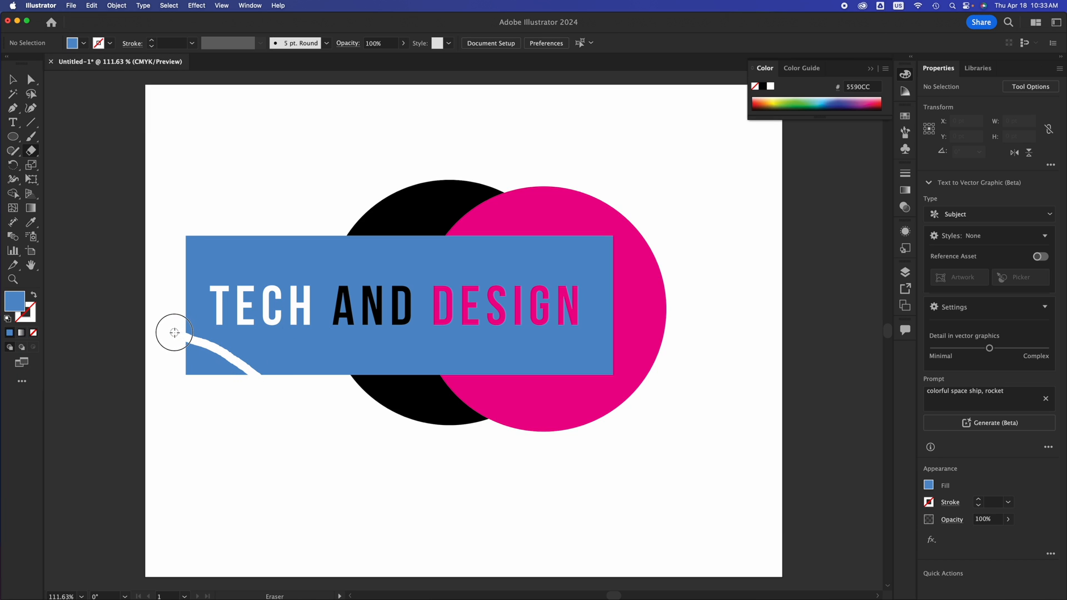
drag(275, 383, 392, 348)
mouse_move(410, 361)
mouse_down()
mouse_move(437, 370)
mouse_move(529, 356)
mouse_move(553, 388)
mouse_move(612, 352)
mouse_move(628, 368)
mouse_move(613, 411)
mouse_move(567, 429)
mouse_move(456, 373)
mouse_move(407, 419)
mouse_move(312, 428)
mouse_up()
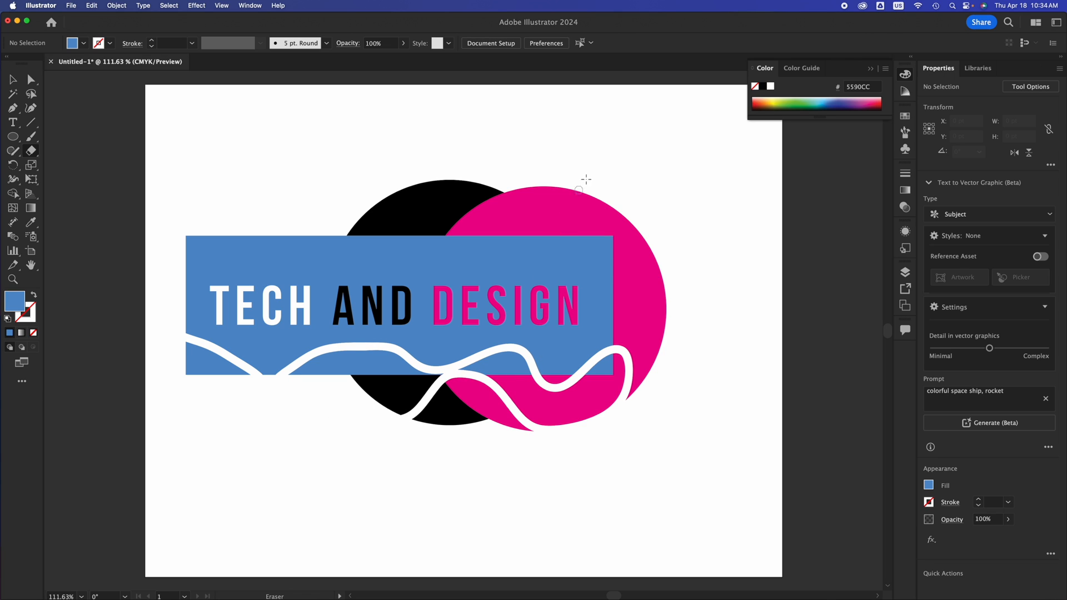
mouse_move(586, 179)
mouse_down()
mouse_move(576, 220)
mouse_move(670, 308)
mouse_up()
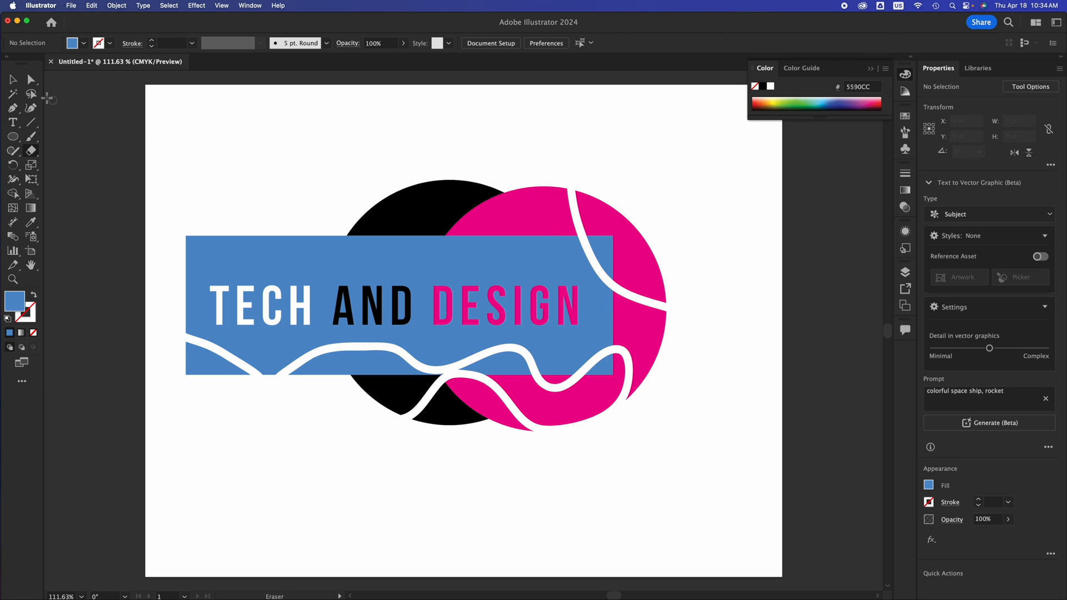
Place a copy of the black circle's upper piece below the rectangle, move it around and delete the copy.
click(14, 81)
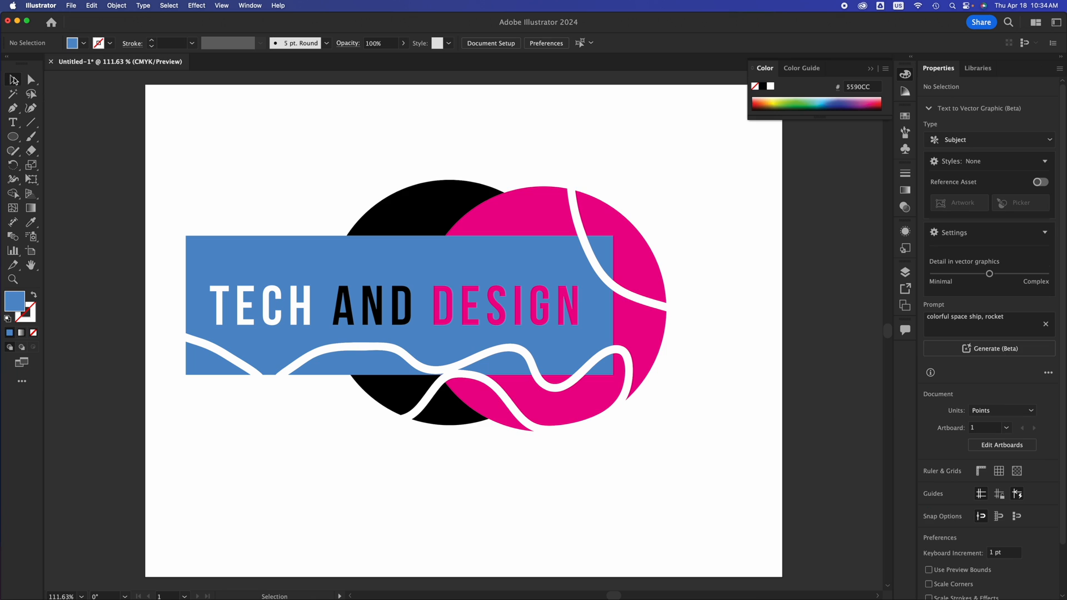
click(403, 204)
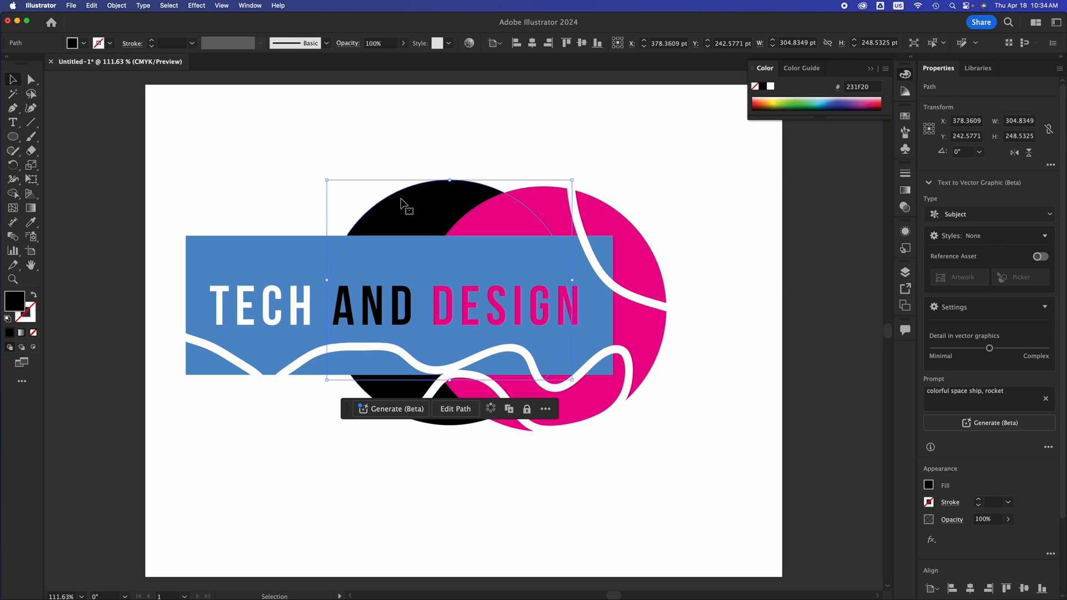
drag(404, 202, 195, 407)
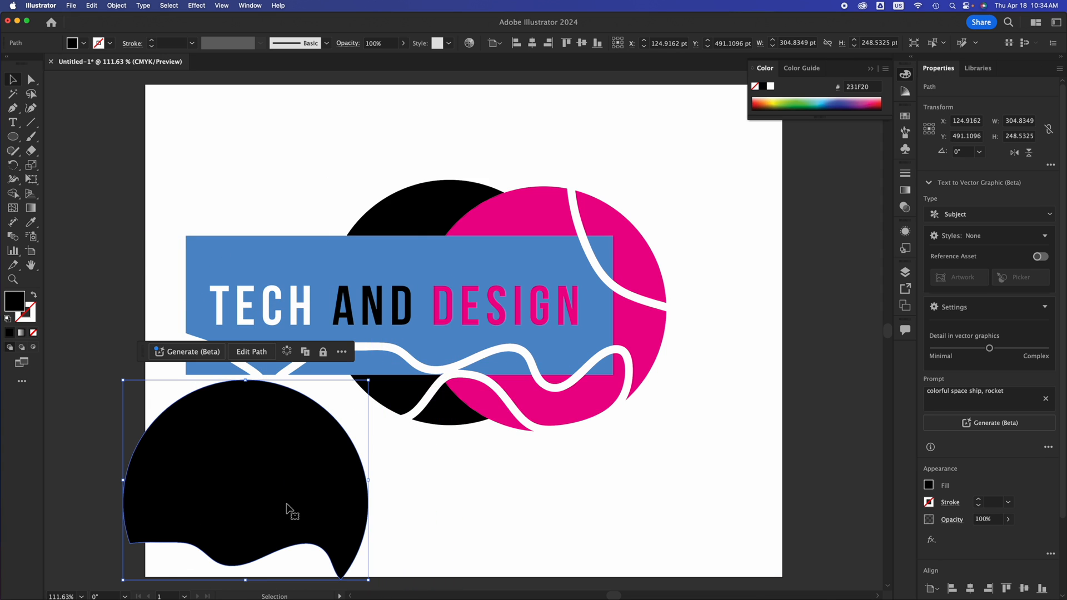
drag(280, 521, 208, 345)
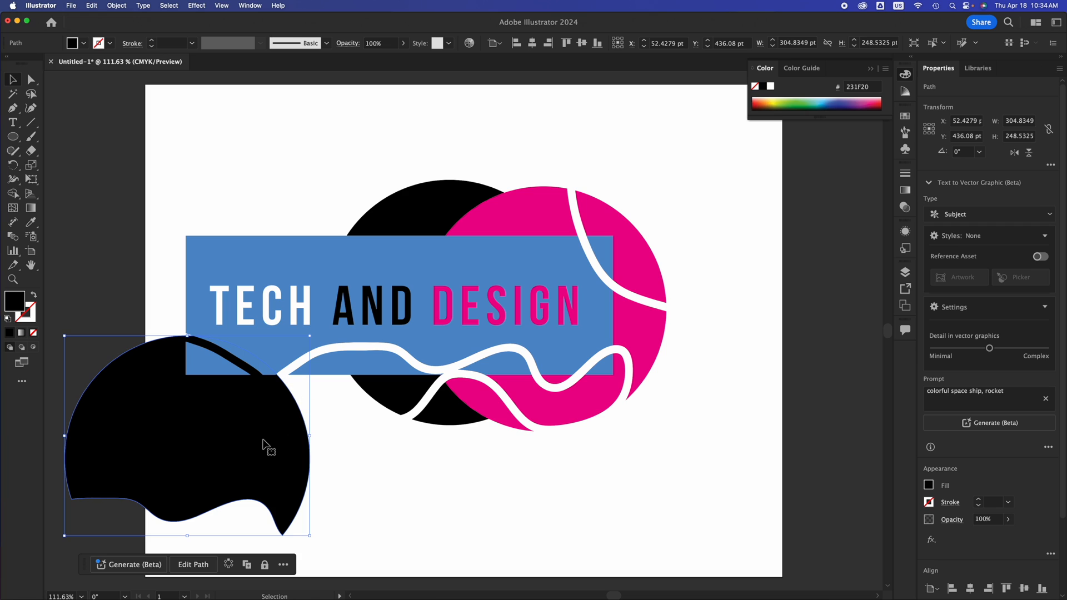
drag(266, 445, 336, 454)
key(Delete)
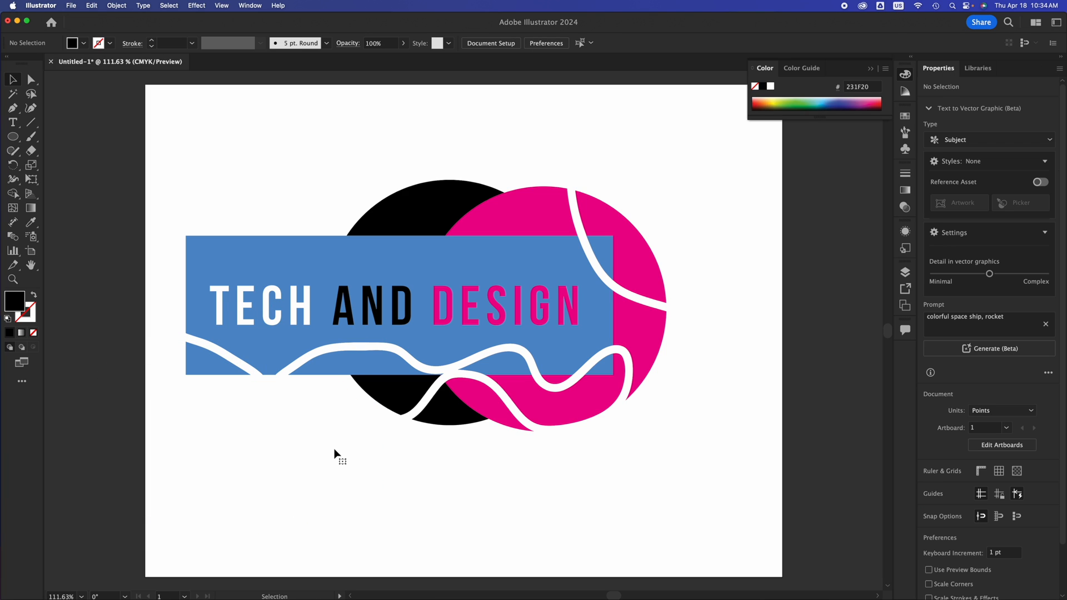
Move the cut-off upper-right slice of the magenta circle away from the artwork and select the remaining cut pieces to check them.
click(631, 261)
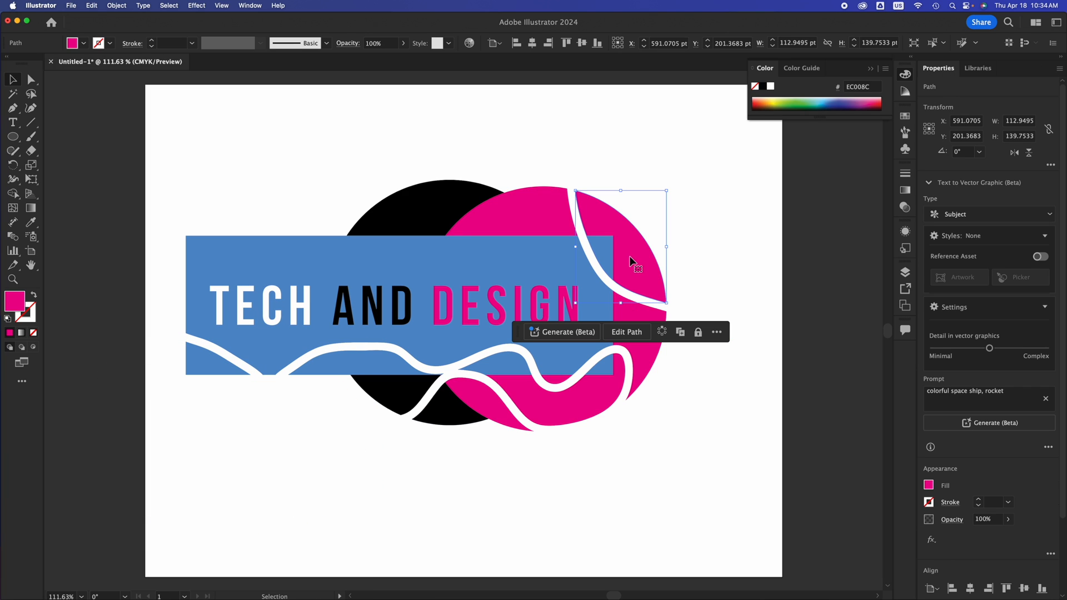
drag(631, 262, 688, 238)
click(607, 242)
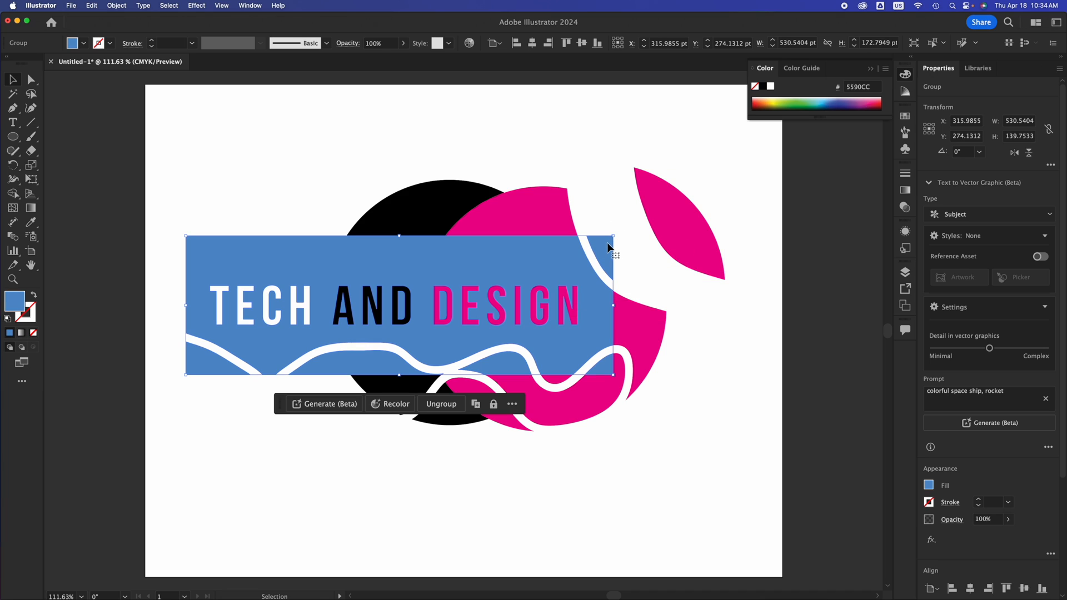
click(647, 311)
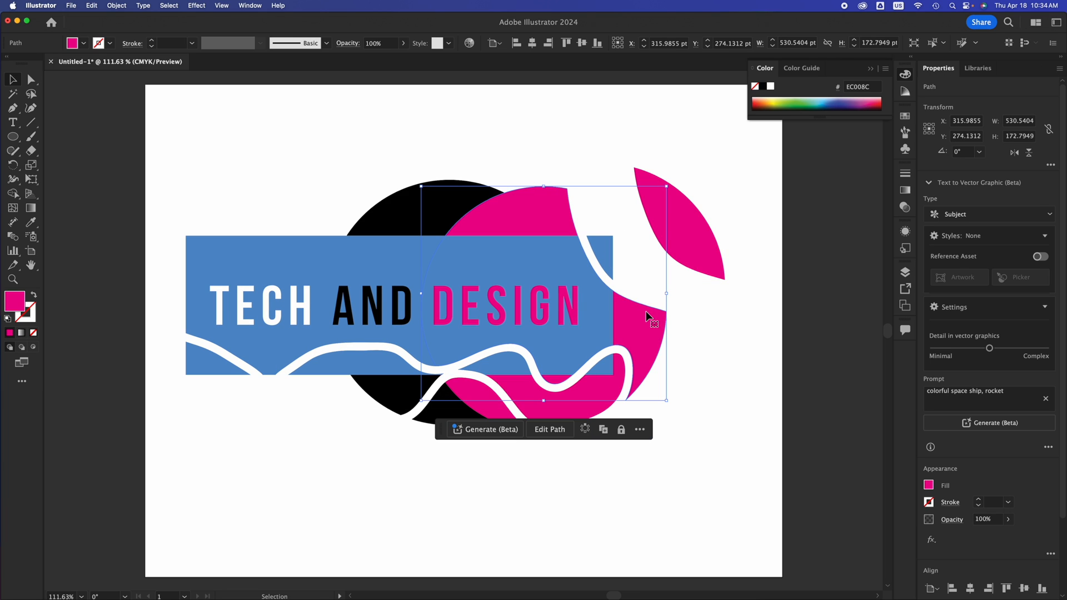
click(556, 403)
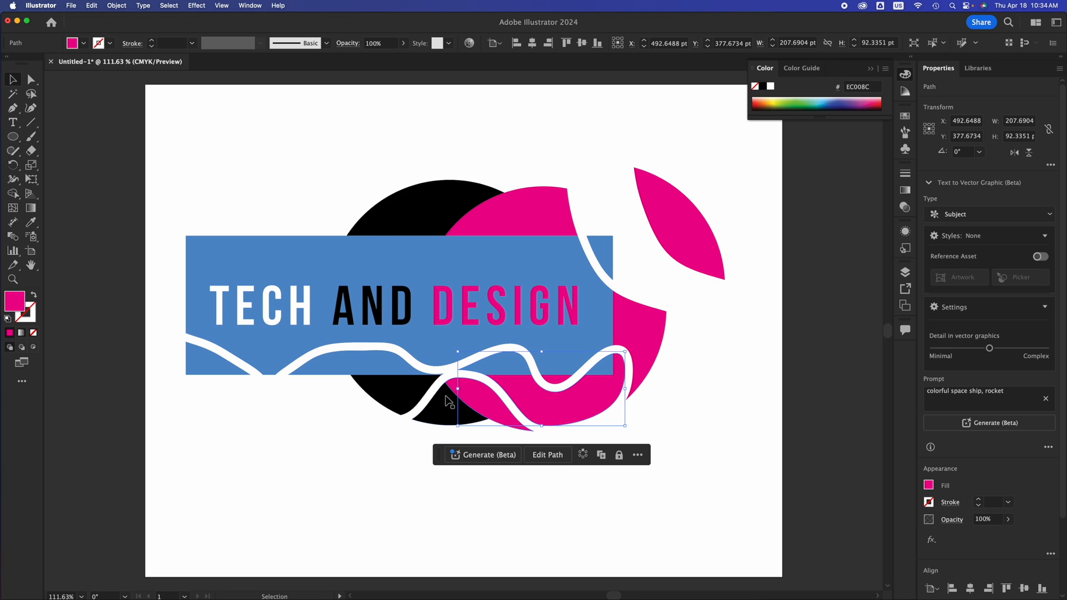
Pull the two lower black circle pieces away from the artwork and delete them along with the detached magenta slice.
click(403, 399)
drag(404, 399, 286, 460)
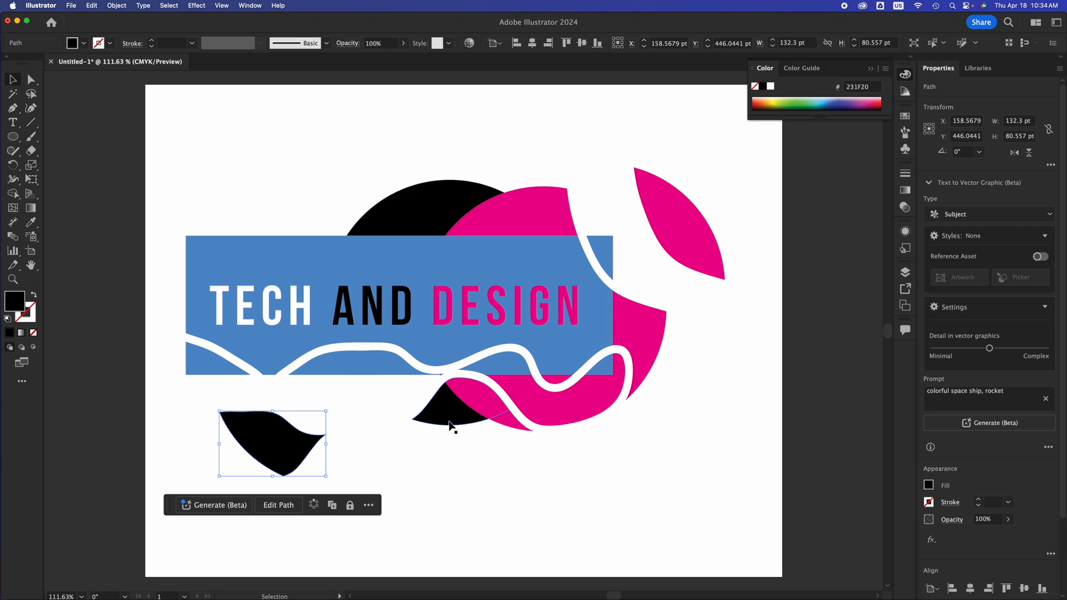
click(449, 421)
drag(449, 420, 390, 510)
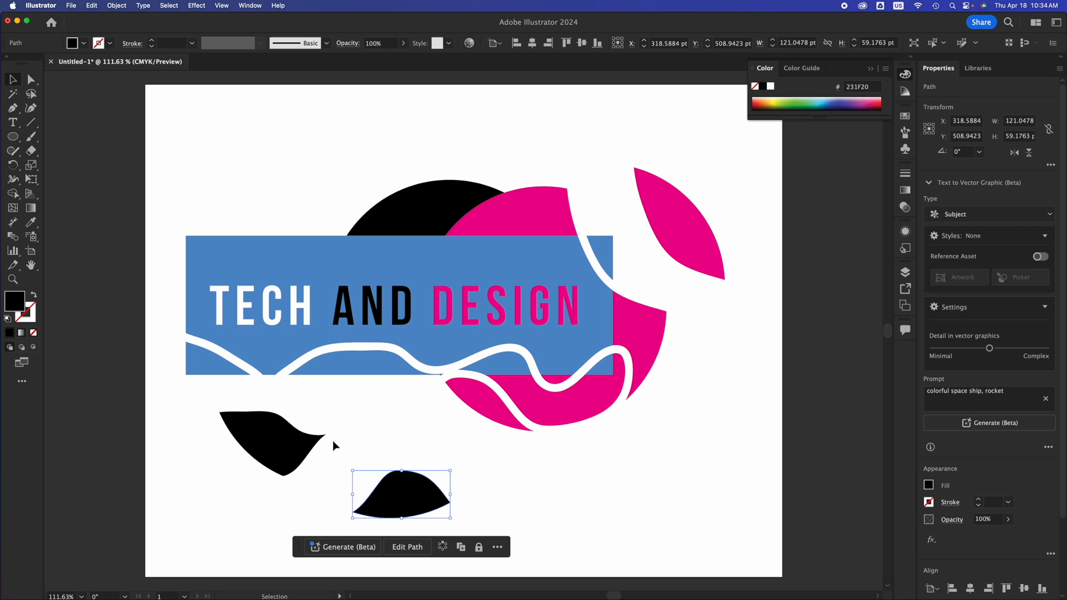
key(Delete)
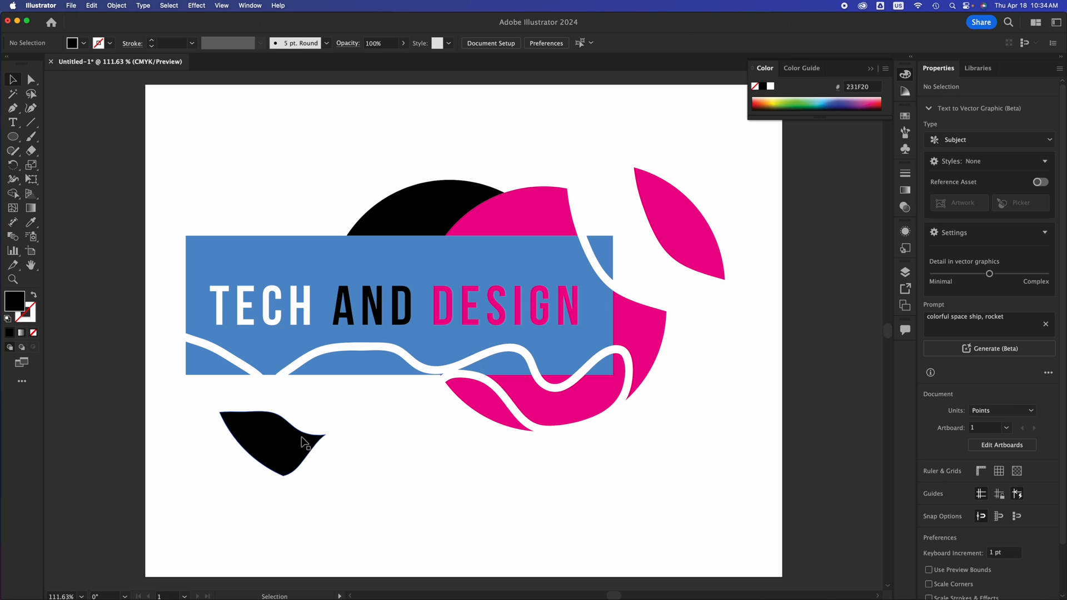
click(301, 437)
key(Delete)
click(676, 223)
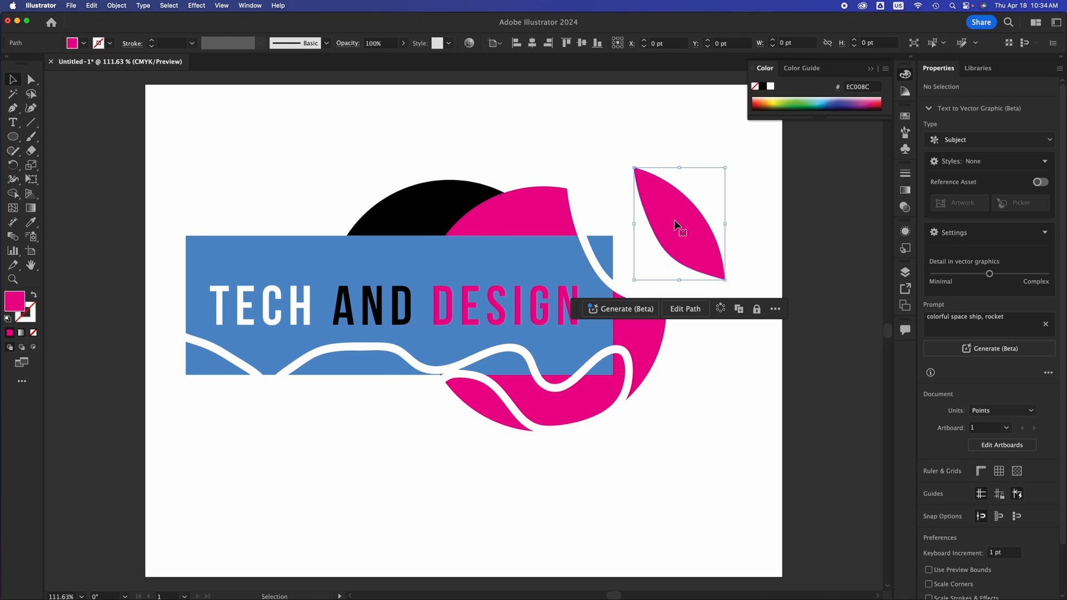
key(Delete)
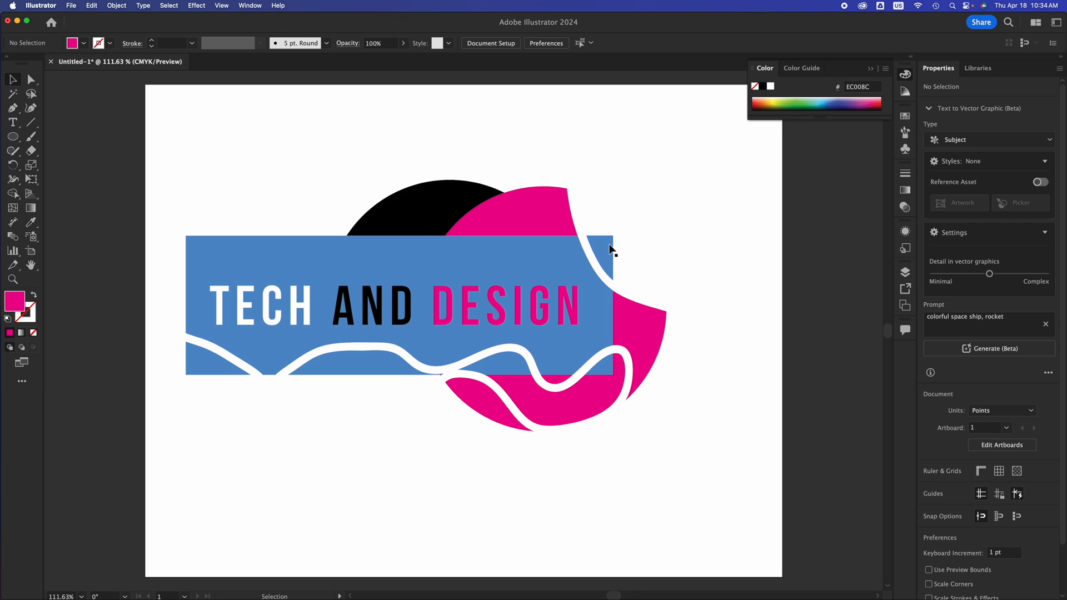
Ungroup the blue rectangle's group and deselect its pieces.
click(214, 362)
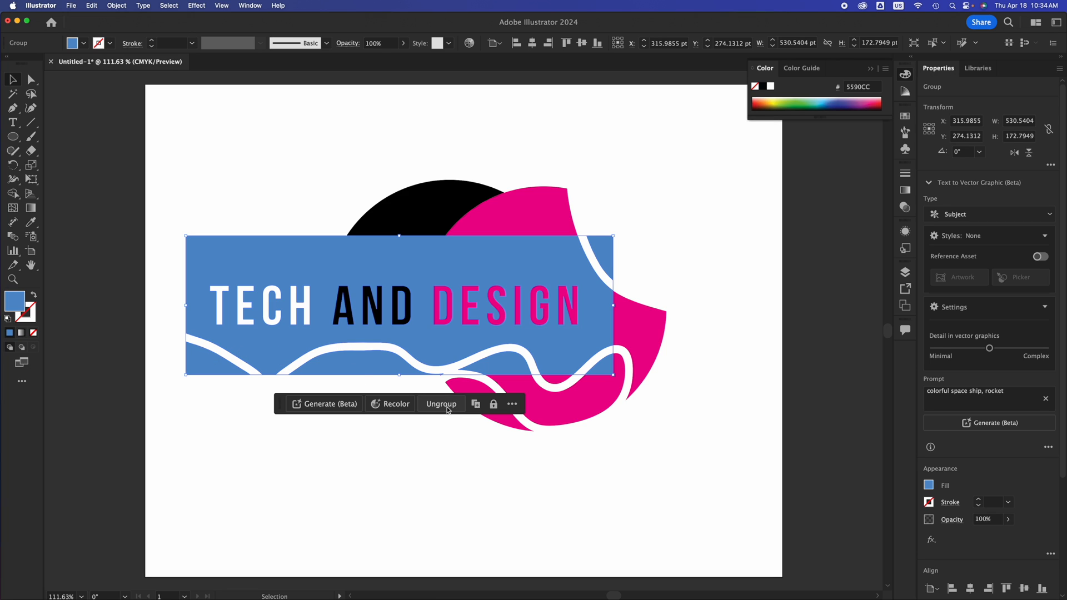
right_click(281, 254)
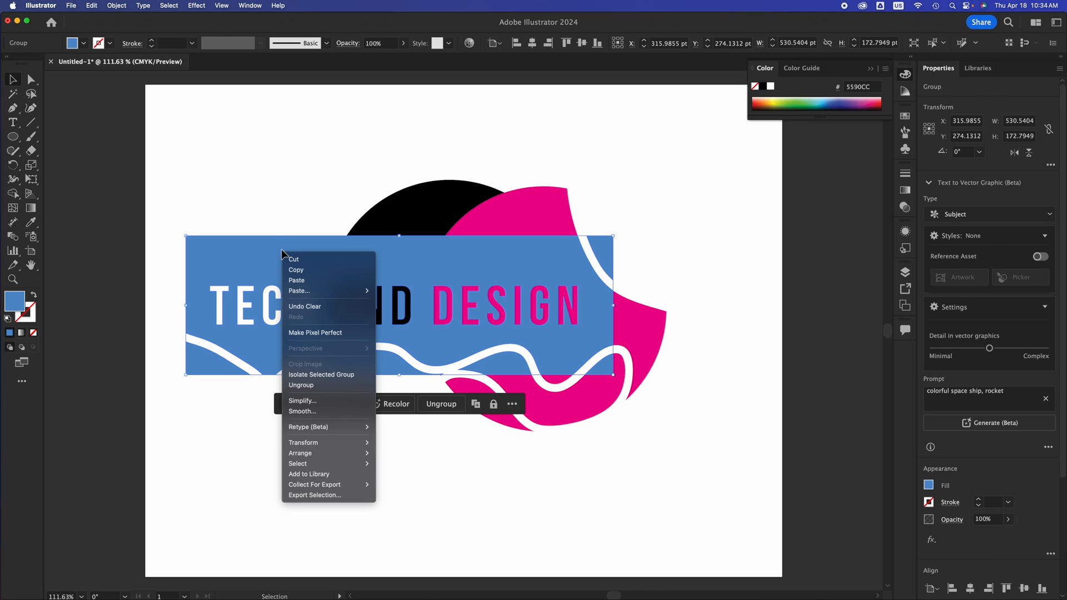
click(304, 386)
click(176, 409)
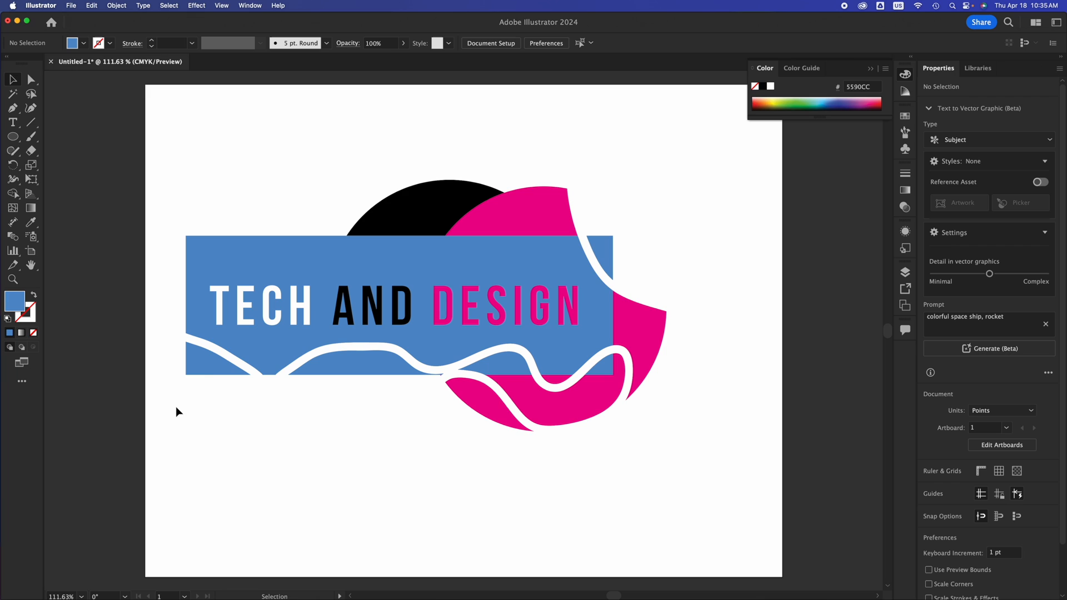
Try separating and deleting the cut-off lower pieces of the blue rectangle, and undo those changes.
click(215, 355)
drag(208, 356, 182, 381)
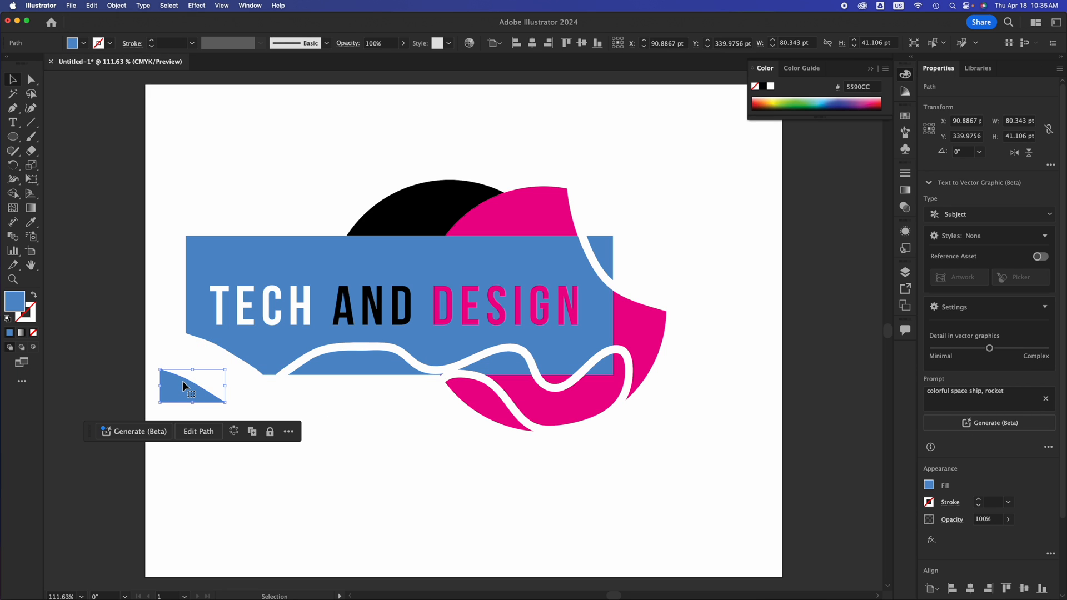
key(Delete)
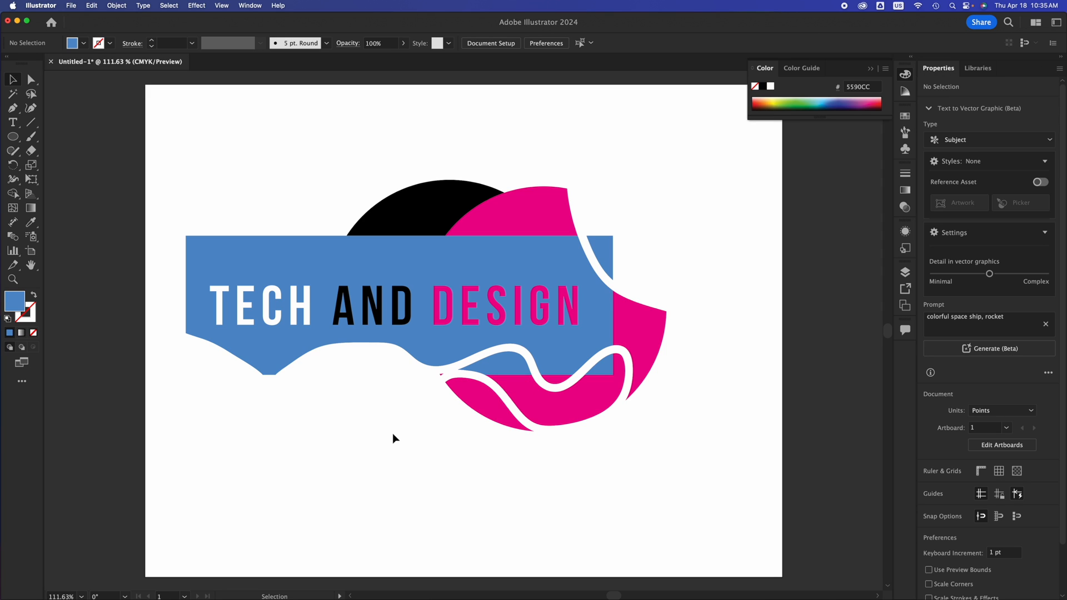
key(super+z)
key(Delete)
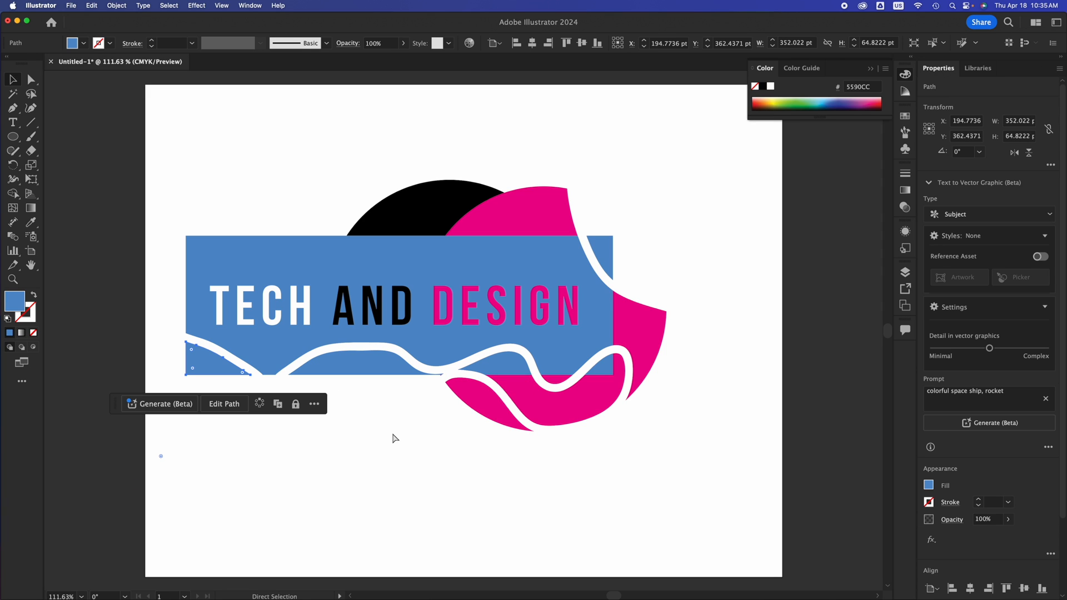
click(457, 449)
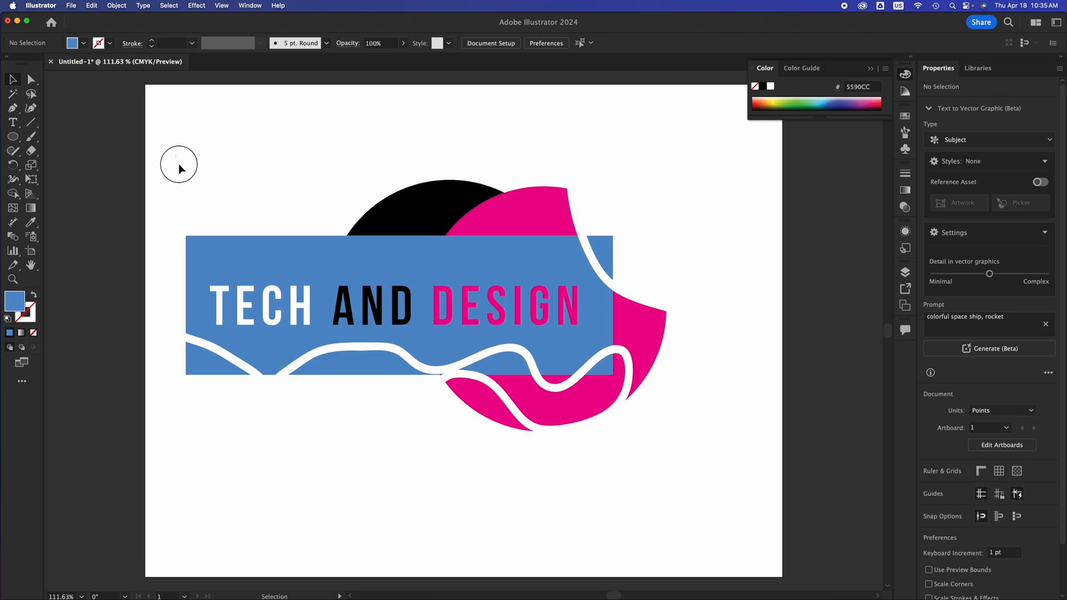
Group all the artwork and move the group around the artboard, leaving it near the middle.
drag(178, 164, 702, 515)
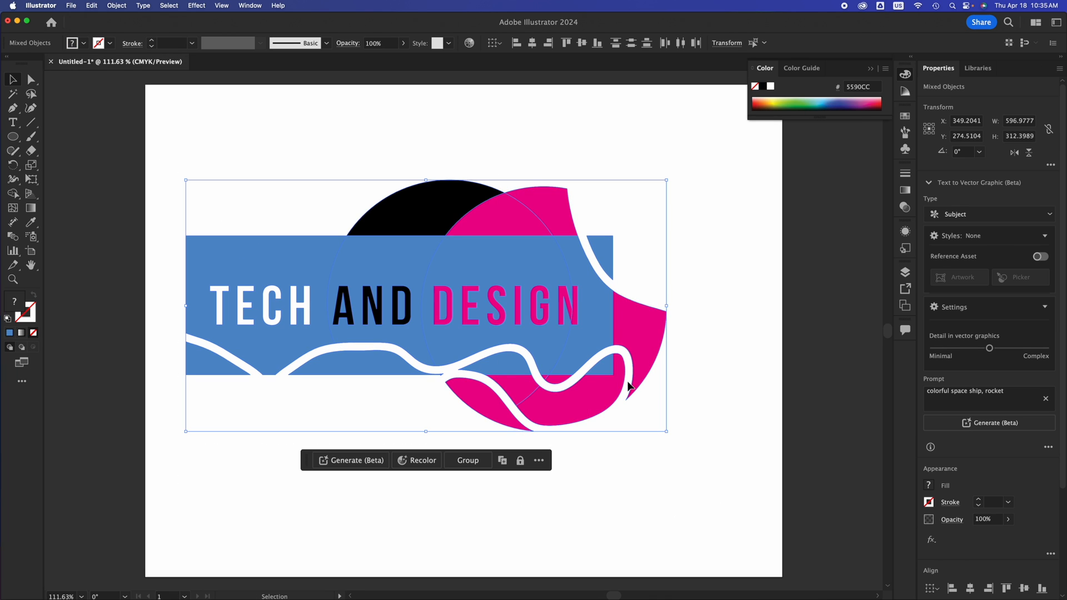
key(super+g)
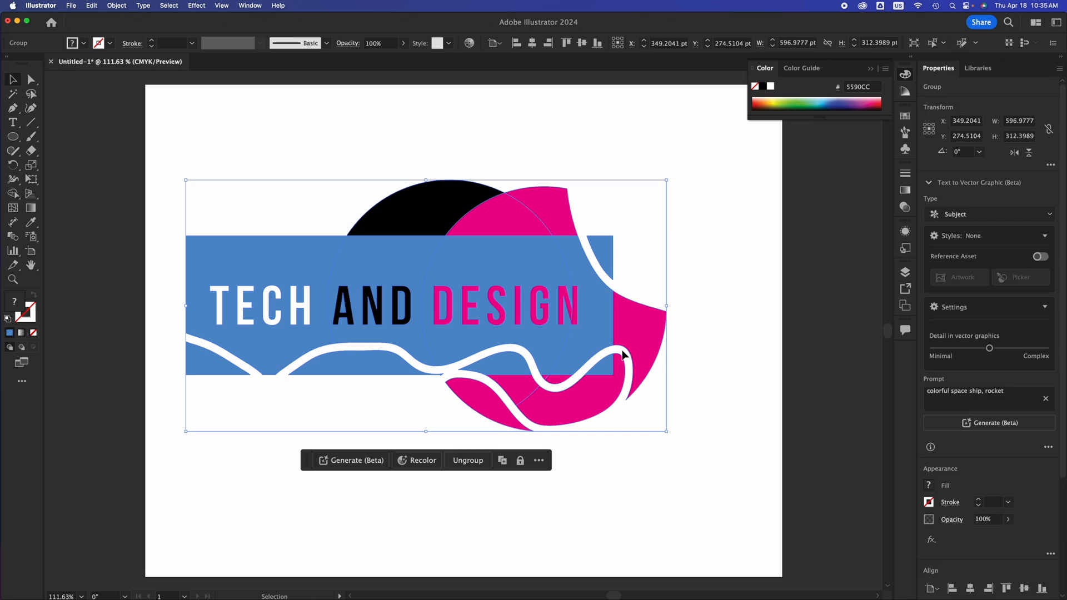
drag(578, 336, 564, 249)
click(537, 472)
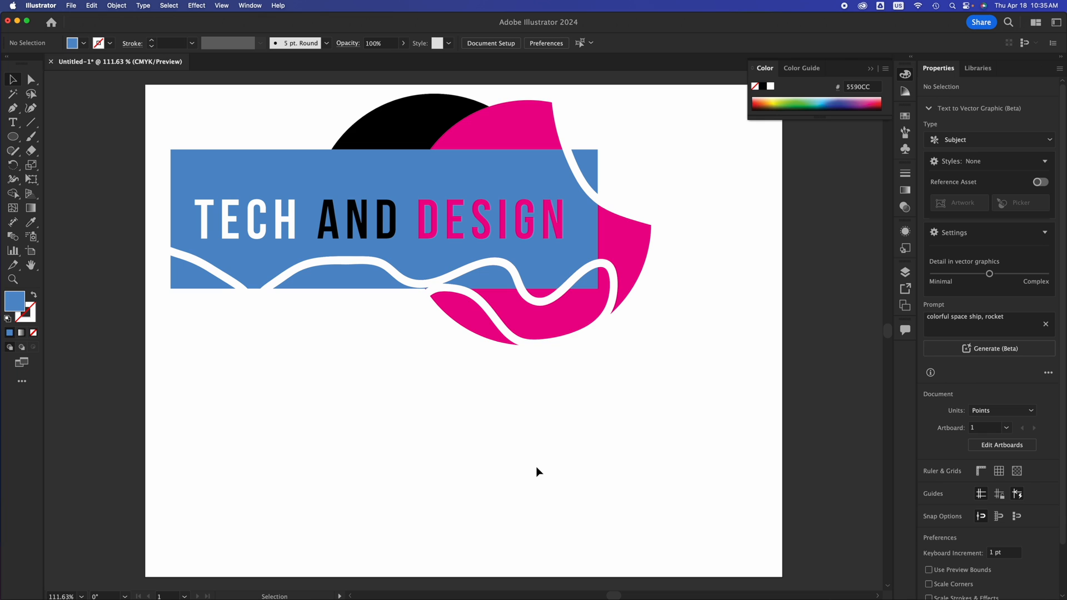
drag(569, 252, 607, 362)
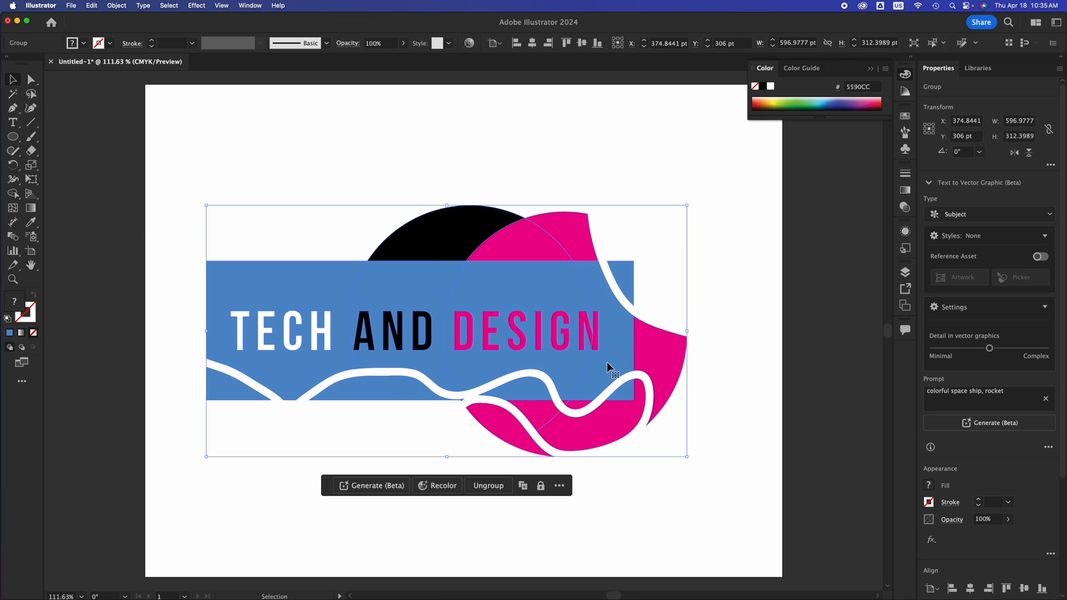
click(713, 368)
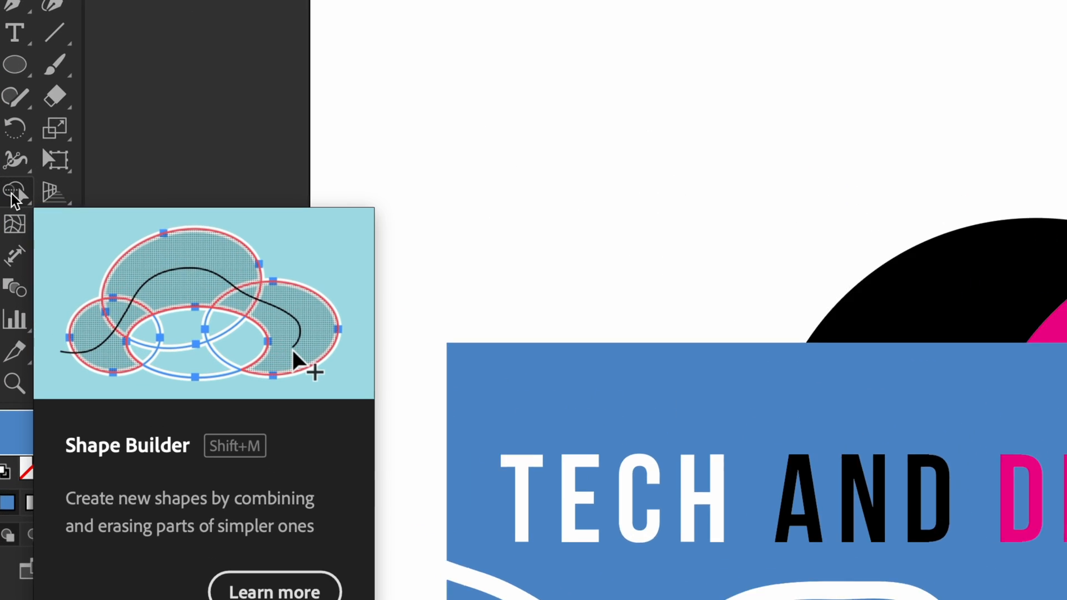
Try to combine the grouped artwork's blue, black, magenta and lettering regions into one blue shape with Shape Builder, and deselect it.
click(15, 195)
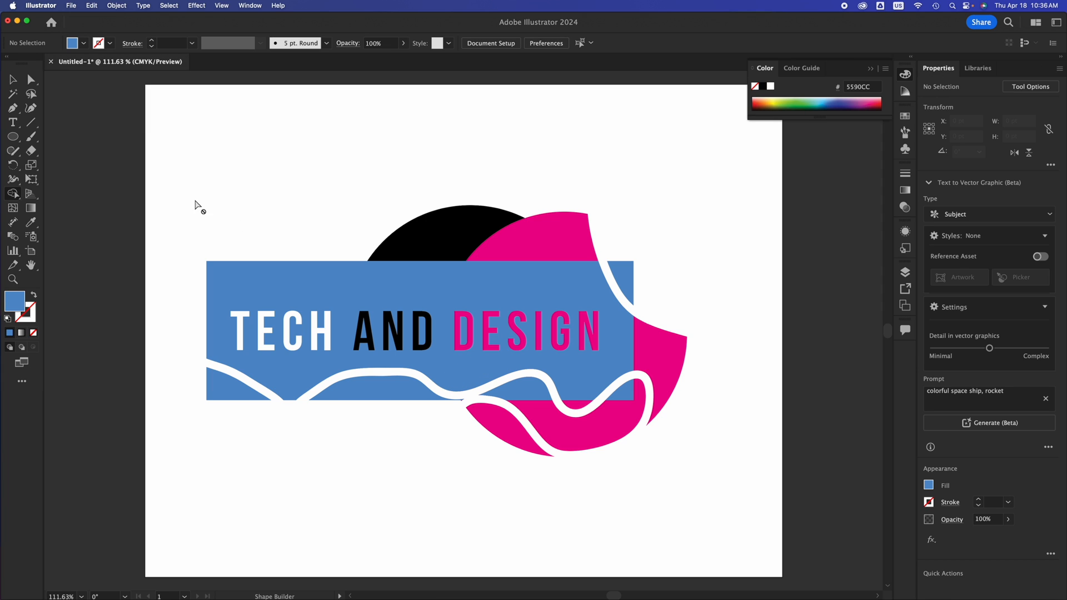
click(17, 82)
click(365, 387)
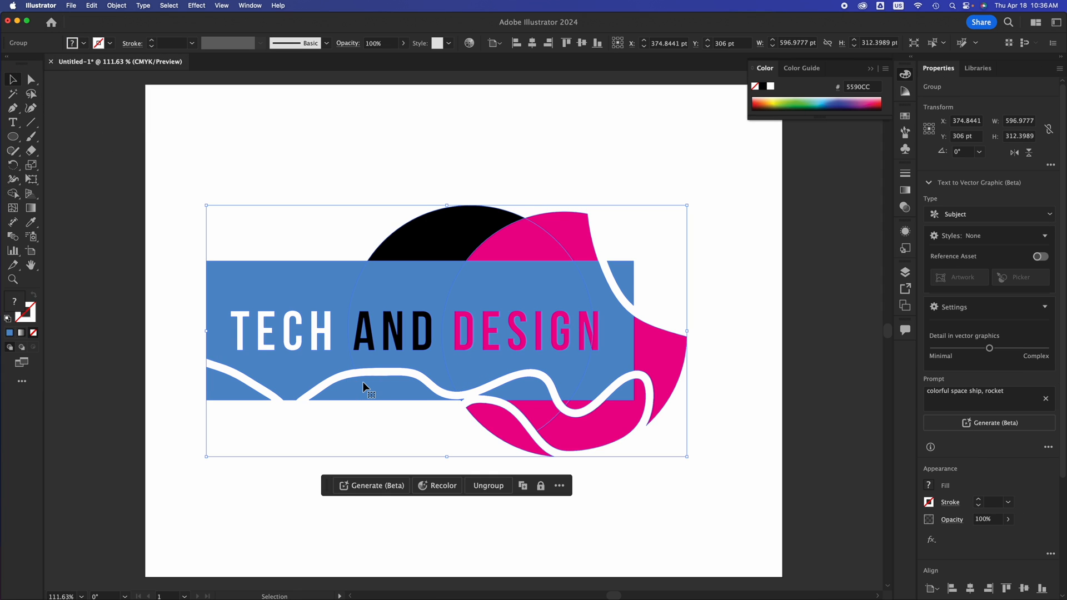
click(13, 194)
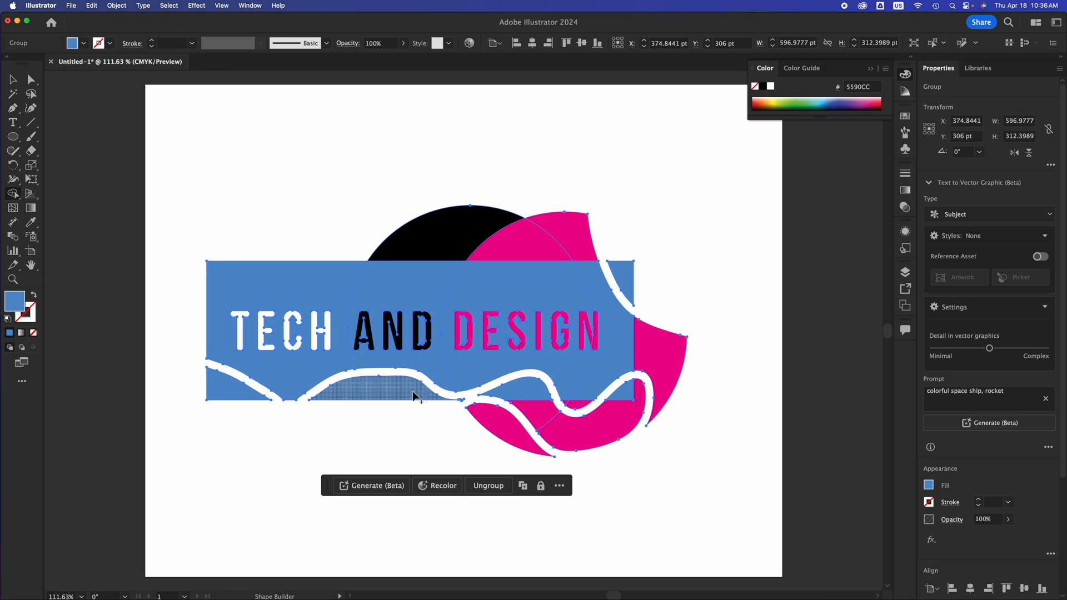
mouse_move(236, 389)
mouse_down()
mouse_move(289, 381)
mouse_move(344, 391)
mouse_move(450, 370)
mouse_move(476, 384)
mouse_move(485, 414)
mouse_move(548, 415)
mouse_move(602, 433)
mouse_move(576, 400)
mouse_move(620, 372)
mouse_move(645, 384)
mouse_move(661, 375)
mouse_move(660, 353)
mouse_move(611, 289)
mouse_move(632, 272)
mouse_move(571, 262)
mouse_move(553, 244)
mouse_move(459, 239)
mouse_up()
mouse_move(365, 292)
mouse_down()
mouse_move(353, 321)
mouse_move(568, 325)
mouse_up()
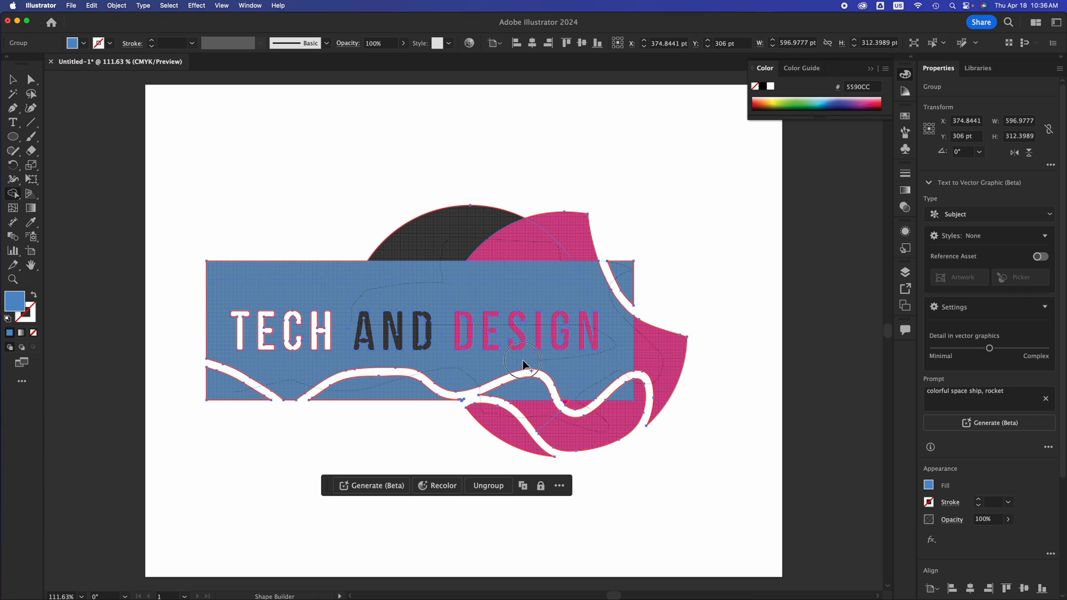
mouse_move(523, 364)
mouse_down()
mouse_move(226, 322)
mouse_move(233, 295)
mouse_move(263, 346)
mouse_move(413, 375)
mouse_move(579, 367)
mouse_up()
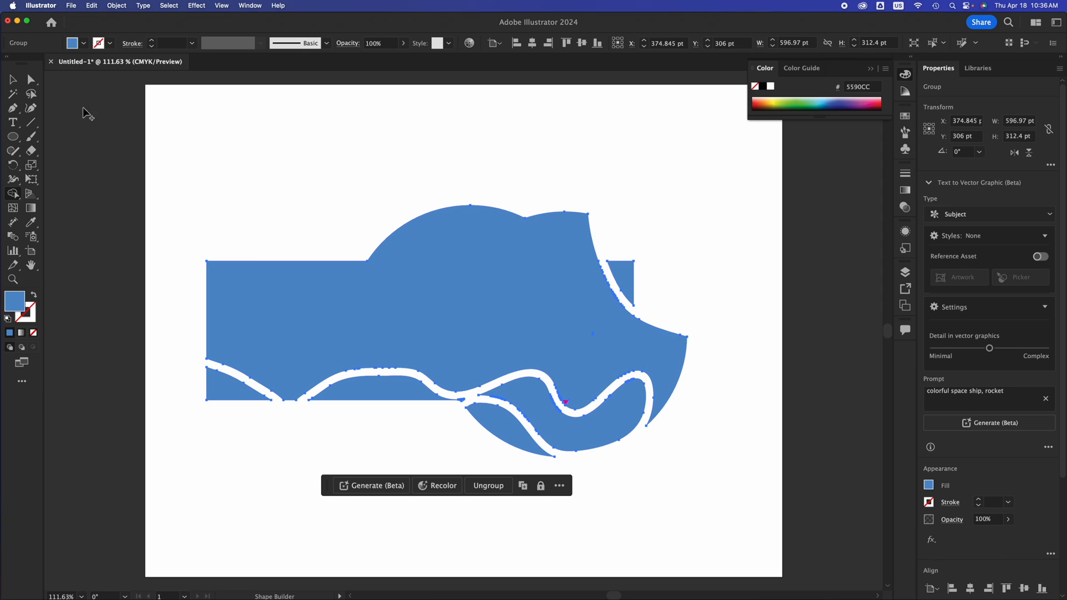
click(13, 78)
click(514, 89)
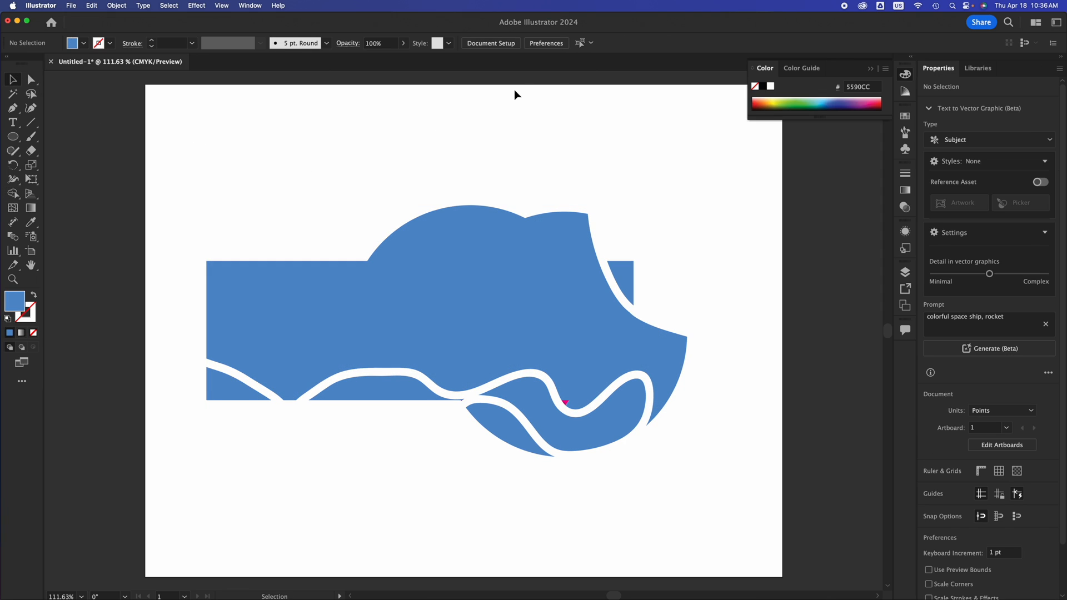
Undo the Shape Builder merge of the lettering design and clear the selection.
click(549, 242)
key(super+z)
click(594, 152)
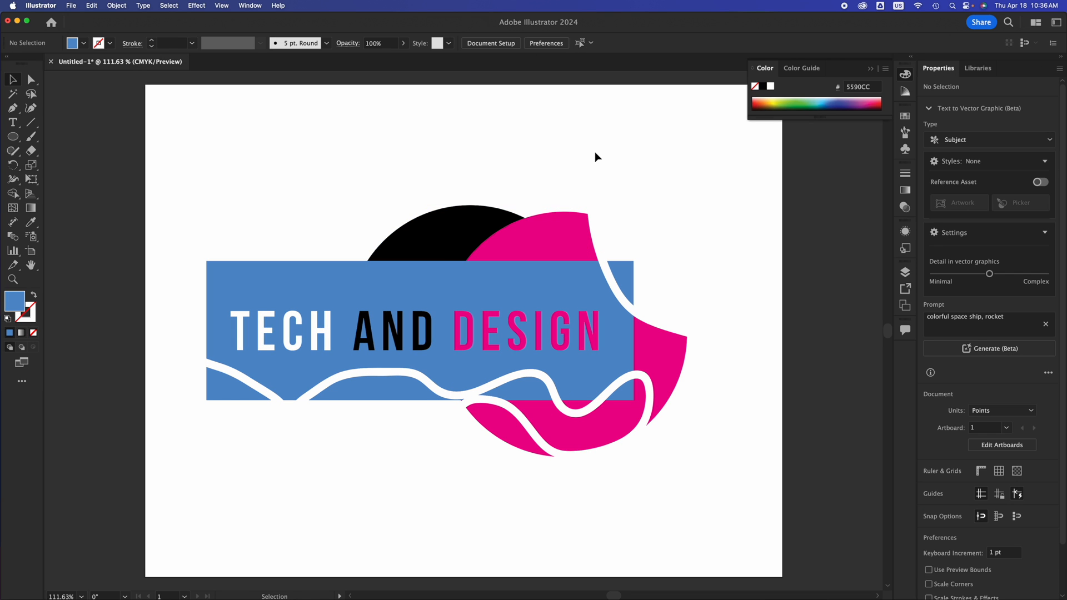
Move the TECH AND DESIGN group up to the upper part of the artboard and deselect it.
click(541, 348)
drag(540, 348, 534, 236)
click(277, 424)
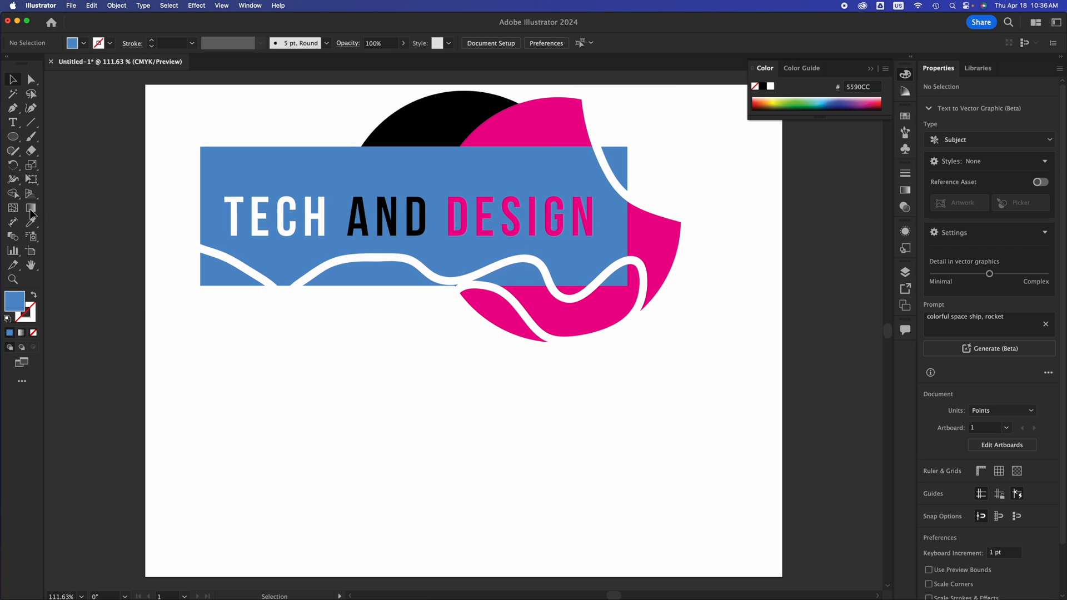
Sketch eight overlapping circles and ellipses in a cloud-like cluster below the lettering design with the Shaper tool.
click(14, 151)
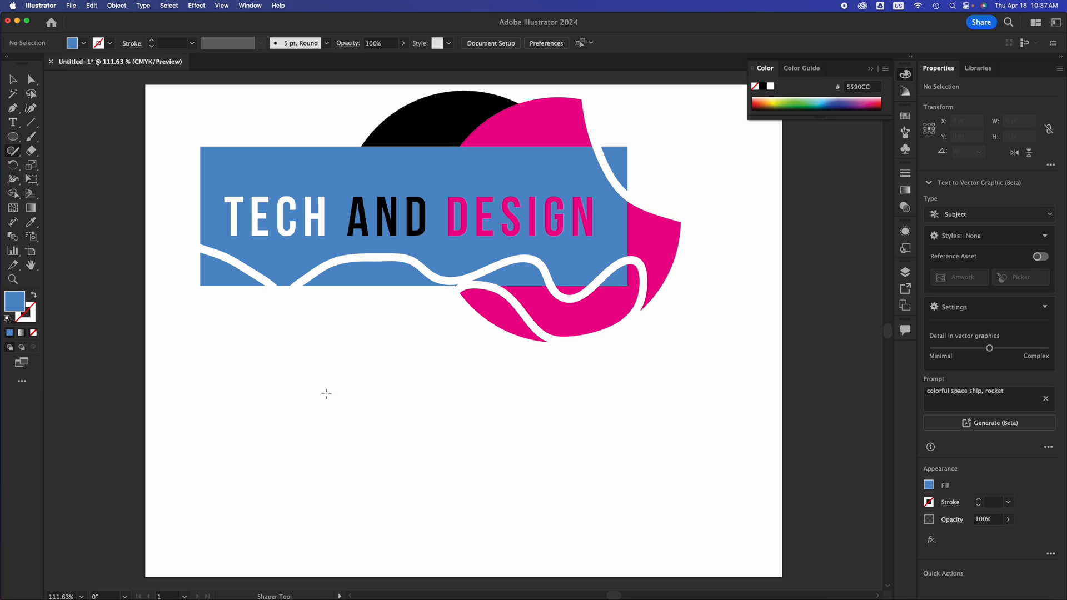
mouse_move(326, 394)
mouse_down()
mouse_move(250, 415)
mouse_move(314, 392)
mouse_up()
mouse_move(405, 384)
mouse_down()
mouse_move(377, 386)
mouse_move(332, 432)
mouse_move(400, 483)
mouse_move(452, 432)
mouse_move(392, 358)
mouse_up()
mouse_move(468, 363)
mouse_down()
mouse_move(476, 470)
mouse_move(520, 384)
mouse_move(473, 364)
mouse_up()
mouse_move(562, 431)
mouse_down()
mouse_move(451, 438)
mouse_move(449, 473)
mouse_move(612, 503)
mouse_move(621, 472)
mouse_move(563, 431)
mouse_up()
mouse_move(541, 409)
mouse_down()
mouse_move(543, 460)
mouse_move(544, 406)
mouse_move(508, 417)
mouse_move(560, 388)
mouse_move(545, 378)
mouse_up()
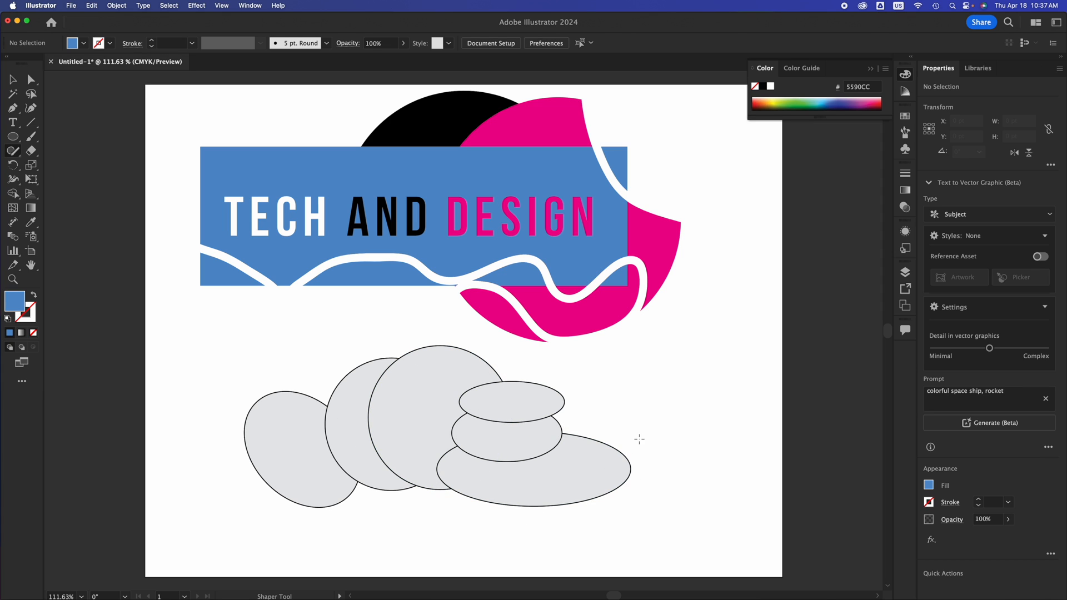
mouse_move(649, 417)
mouse_down()
mouse_move(563, 417)
mouse_move(522, 441)
mouse_move(612, 461)
mouse_move(647, 439)
mouse_move(589, 414)
mouse_up()
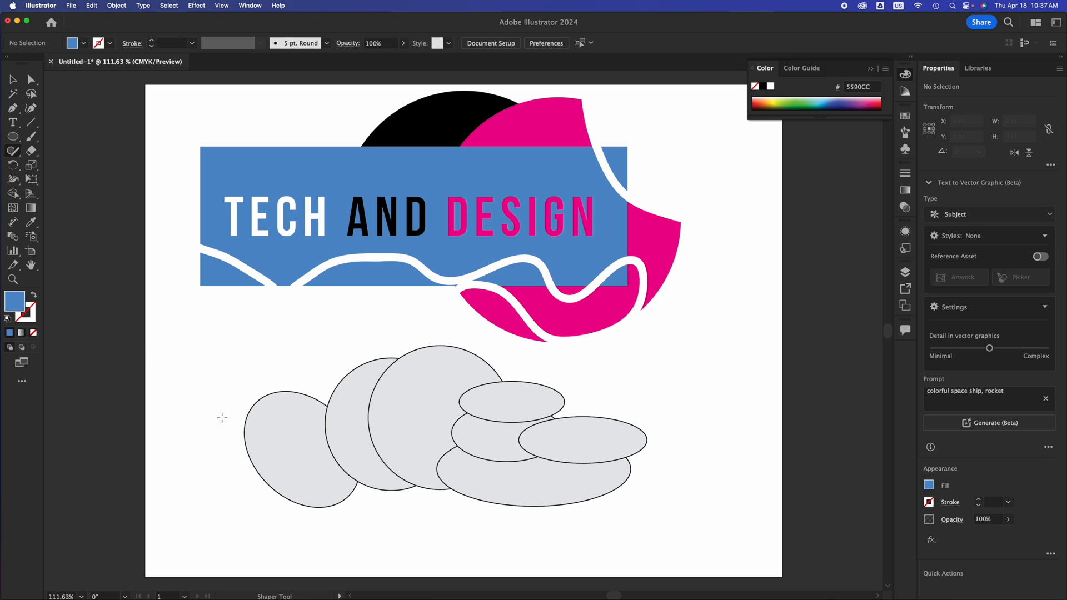
mouse_move(273, 441)
mouse_down()
mouse_move(233, 443)
mouse_move(196, 460)
mouse_move(284, 482)
mouse_move(311, 472)
mouse_move(308, 450)
mouse_move(260, 438)
mouse_up()
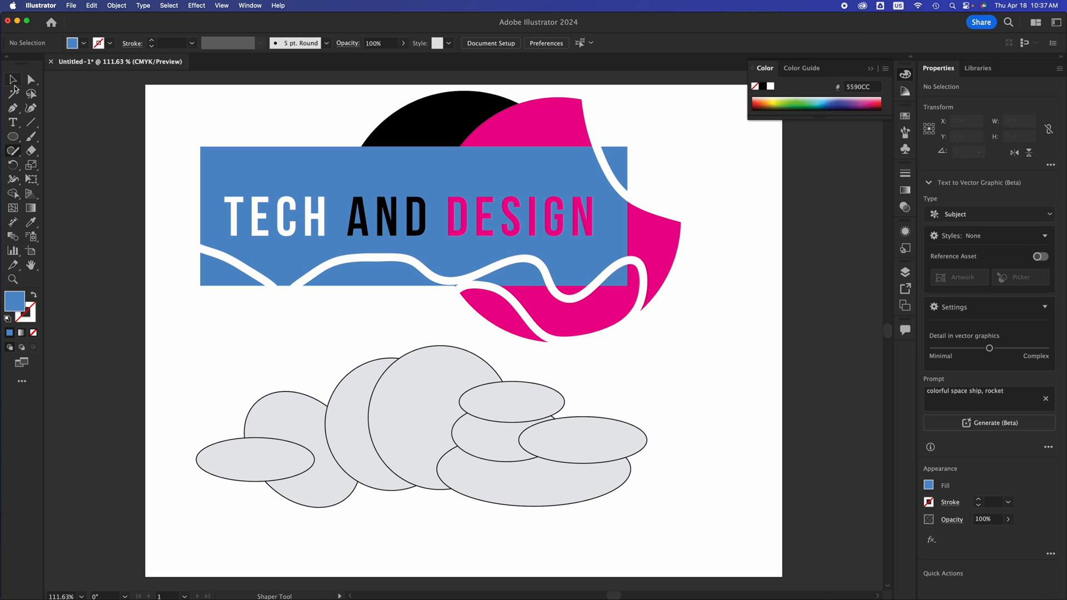
Select all the overlapping ellipses, merge them into one cloud outline with Shape Builder, and deselect the result.
click(14, 82)
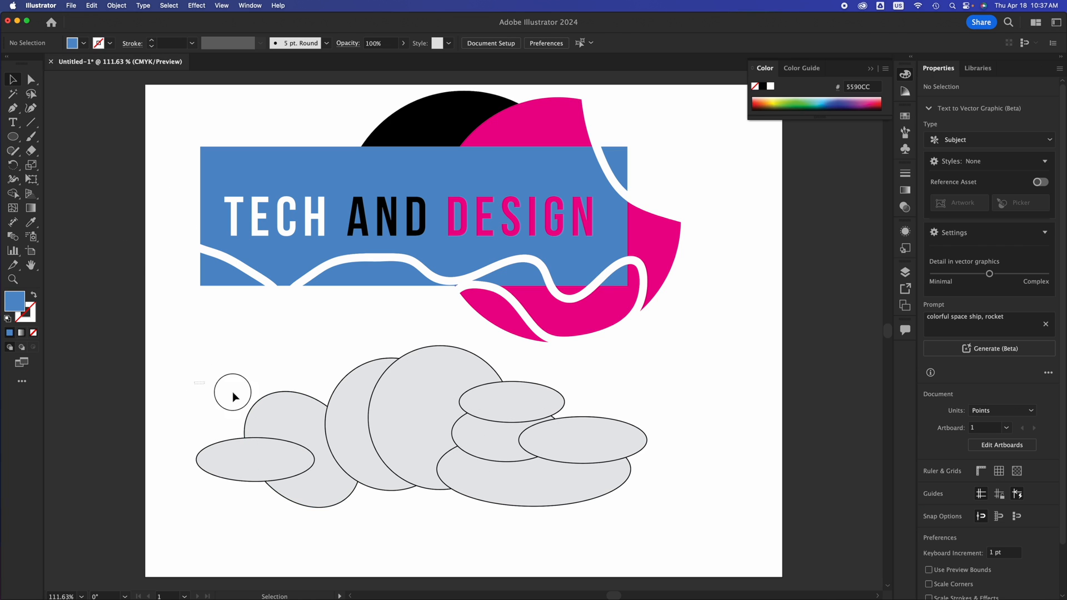
drag(232, 392, 594, 514)
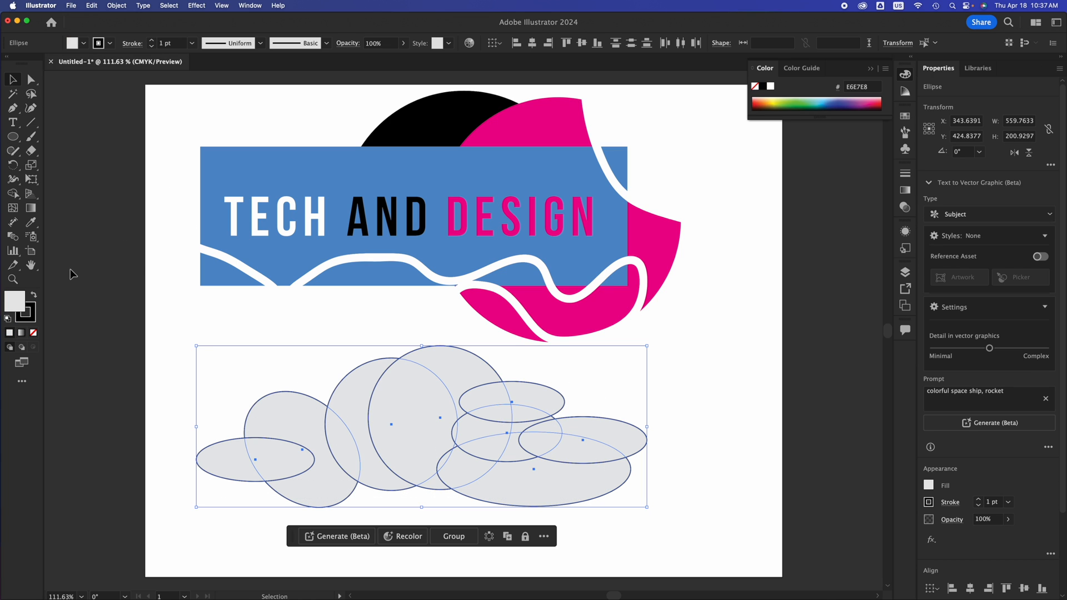
click(16, 195)
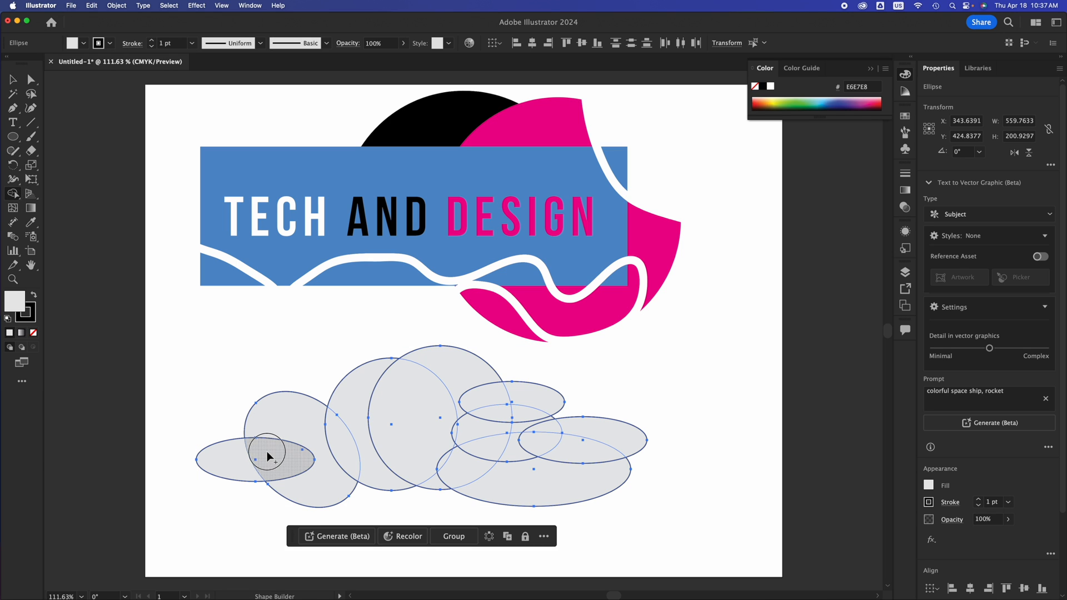
mouse_move(234, 464)
mouse_down()
mouse_move(298, 439)
mouse_move(431, 435)
mouse_move(456, 386)
mouse_move(513, 409)
mouse_up()
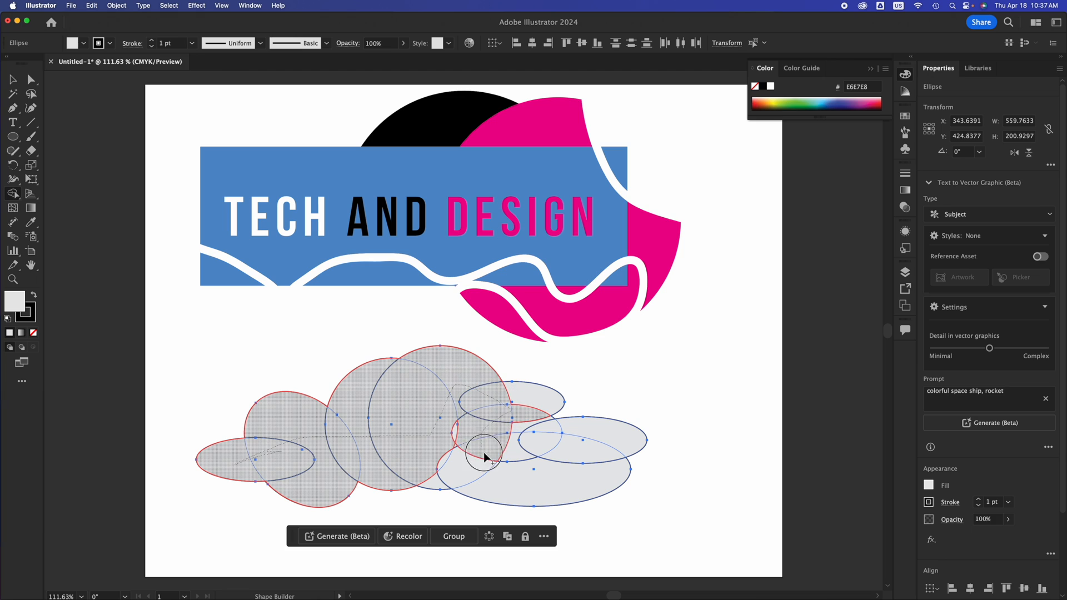
mouse_move(483, 456)
mouse_down()
mouse_move(461, 449)
mouse_move(454, 421)
mouse_move(437, 478)
mouse_move(478, 466)
mouse_move(530, 473)
mouse_move(525, 398)
mouse_move(529, 428)
mouse_move(585, 430)
mouse_up()
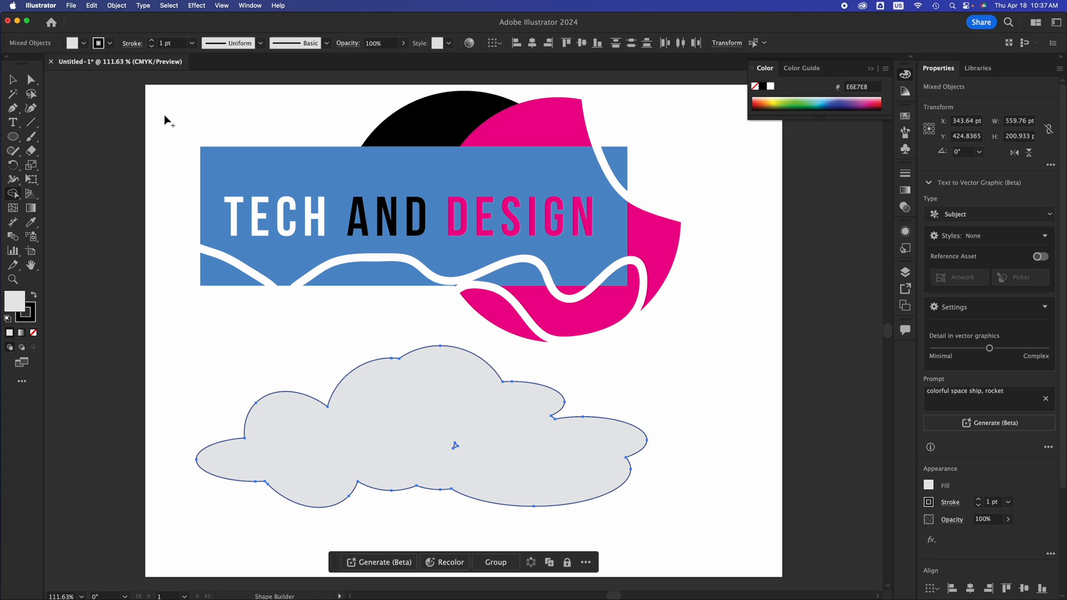
click(13, 79)
click(699, 389)
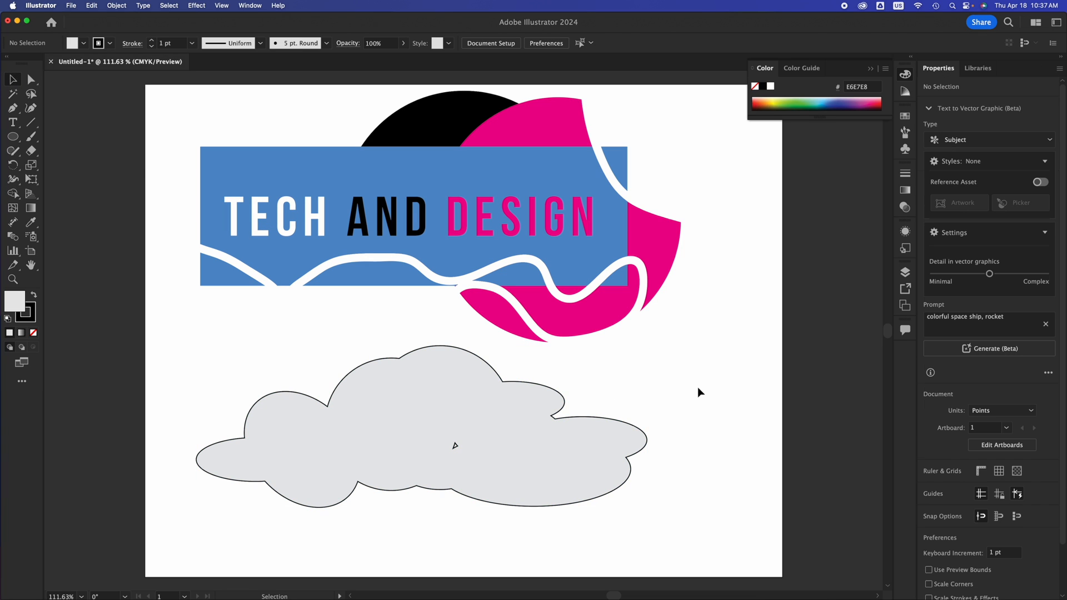
Move the merged cloud slightly to the right and down, below the lettering design.
click(564, 448)
drag(525, 445, 618, 449)
key(ctrl+z)
key(shift+m)
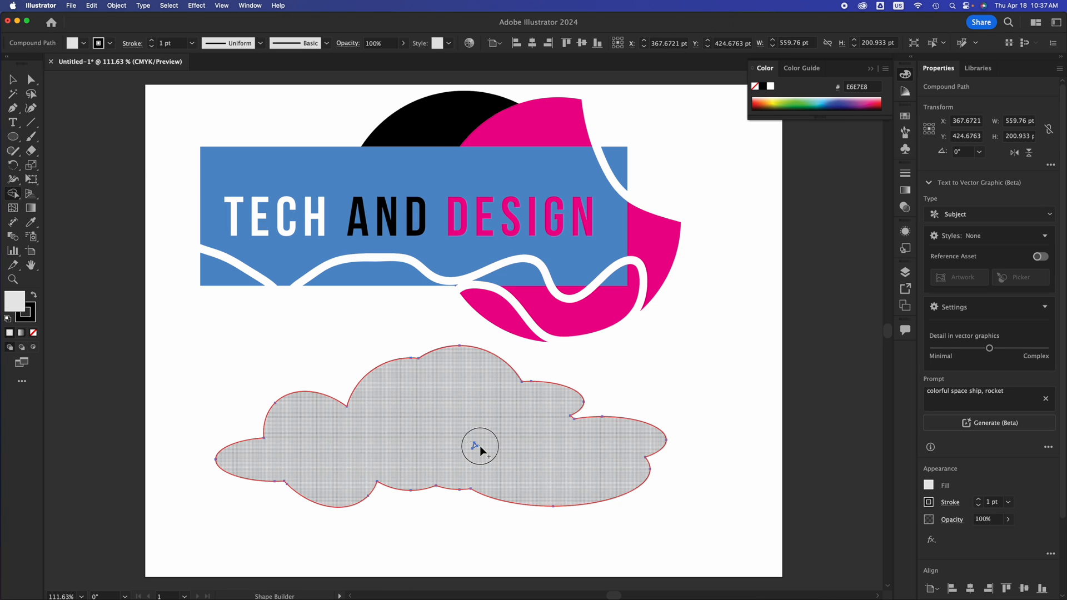
click(11, 79)
drag(429, 448, 431, 474)
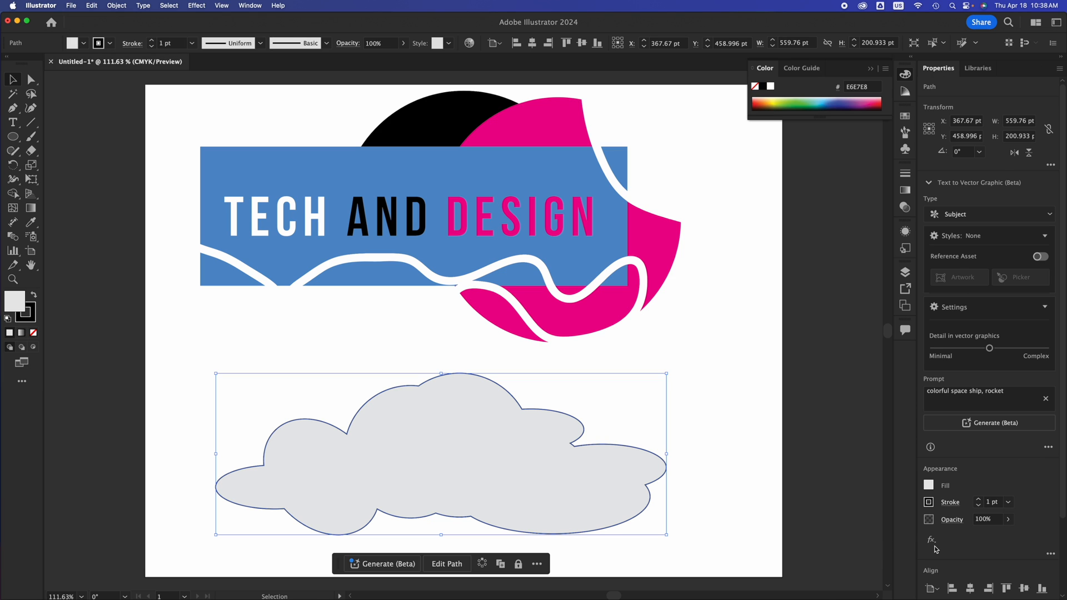
Scale the cloud down proportionally to about 241 by 86 pt, keeping its upper-left corner in place, and deselect it.
scroll(935, 549, down, 3)
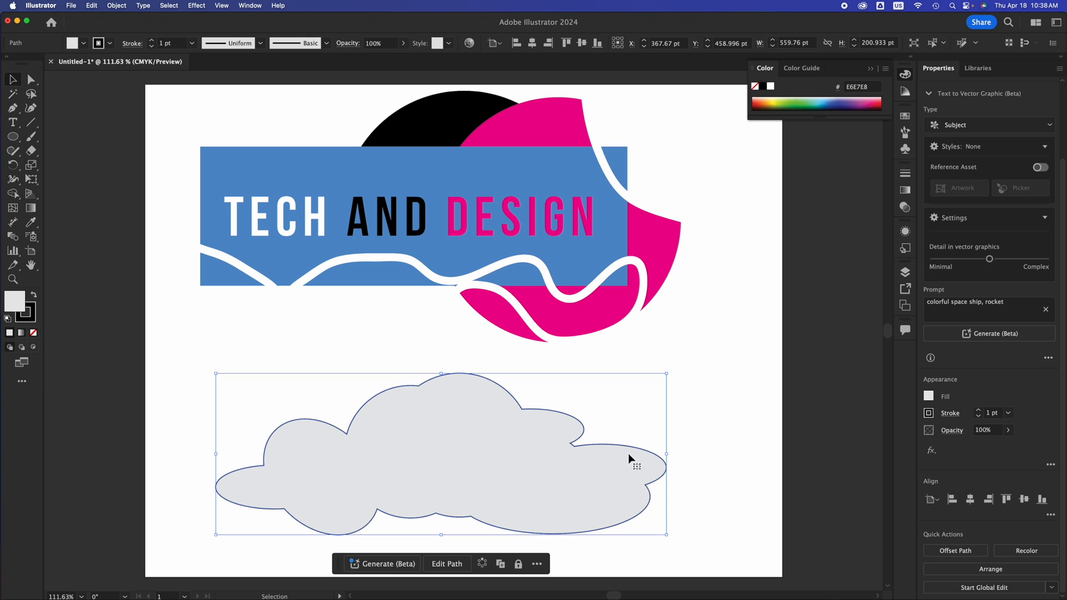
click(645, 360)
click(660, 254)
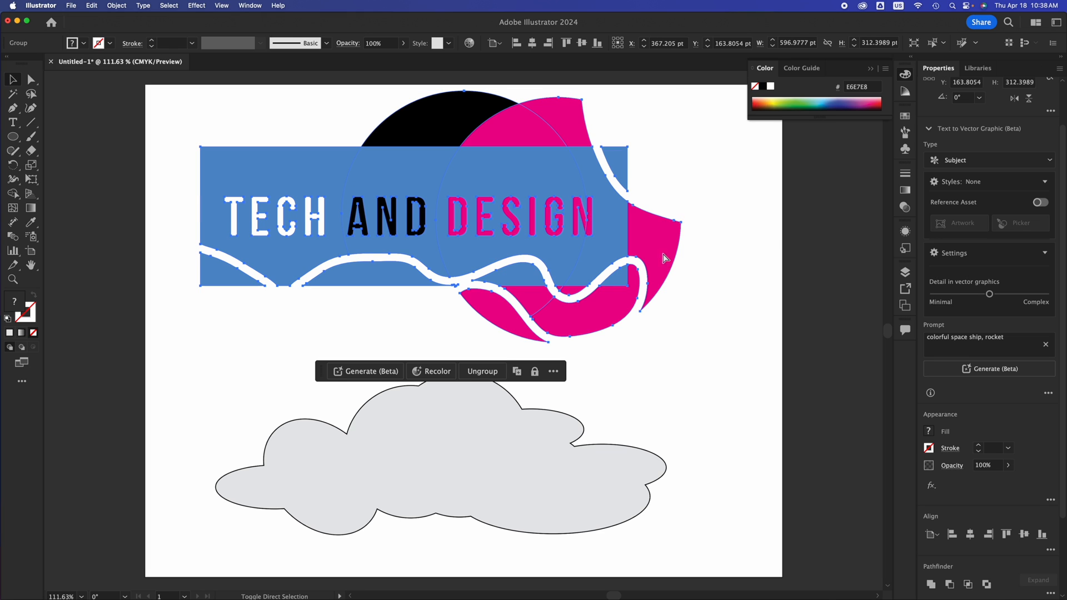
click(649, 489)
drag(667, 537, 466, 447)
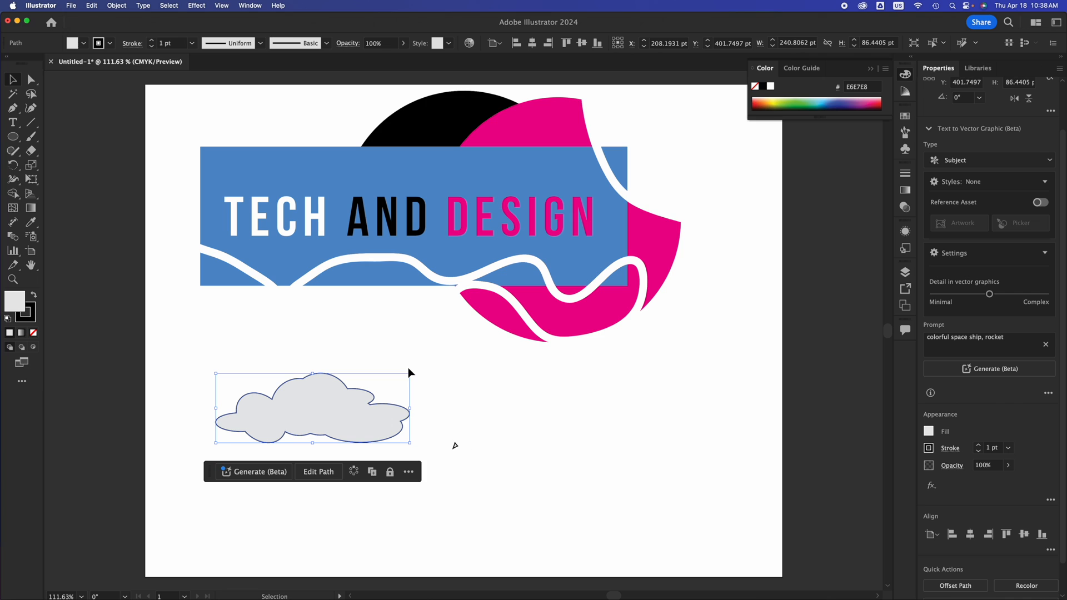
click(11, 138)
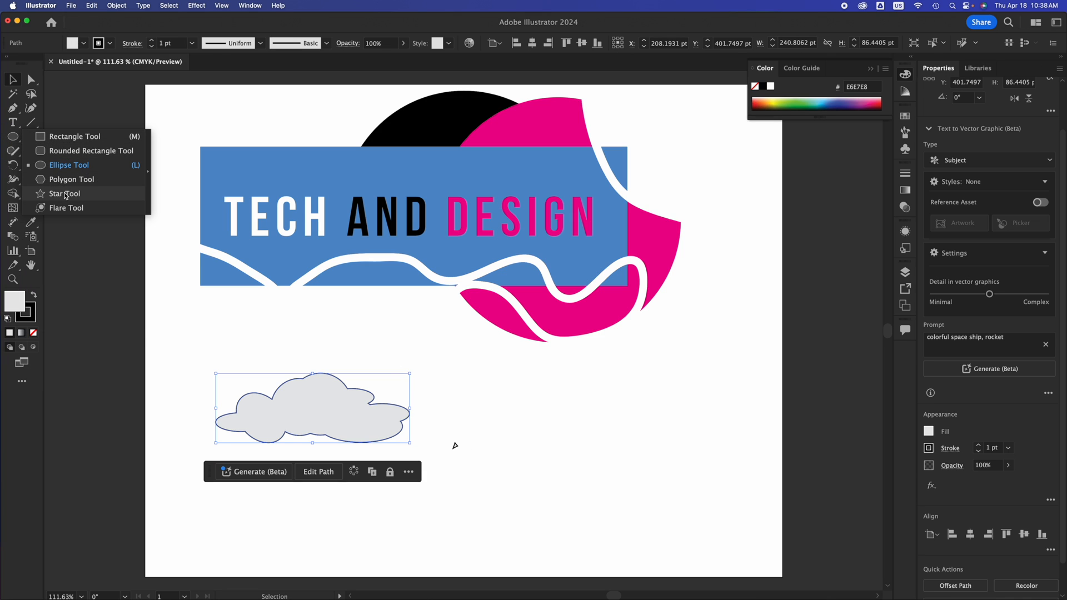
click(556, 423)
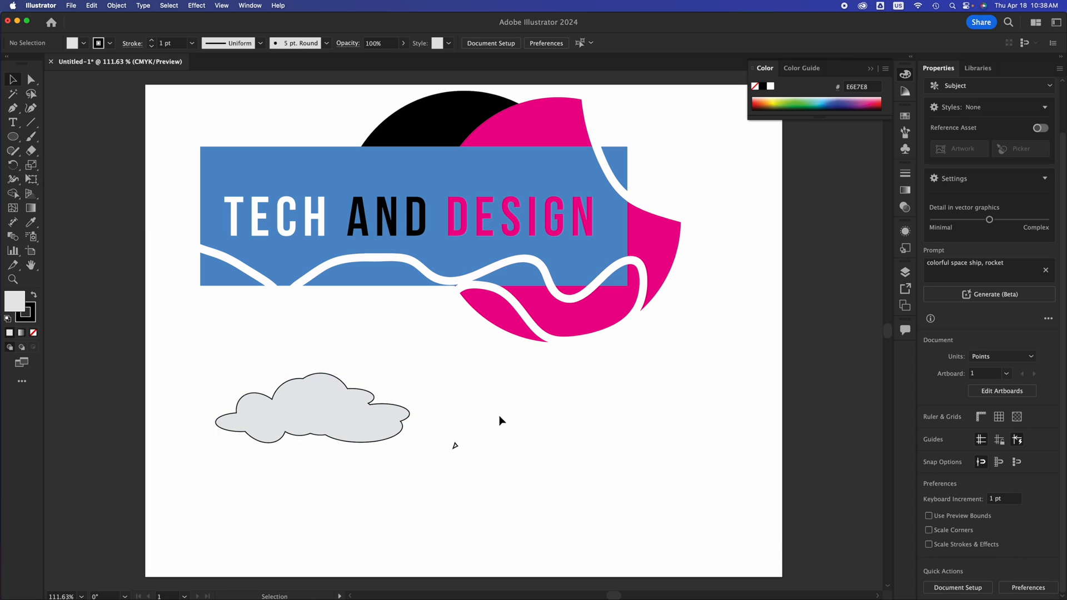
Move the small cloud right and slightly up beneath the blue rectangle, and leave it selected.
drag(318, 406, 369, 397)
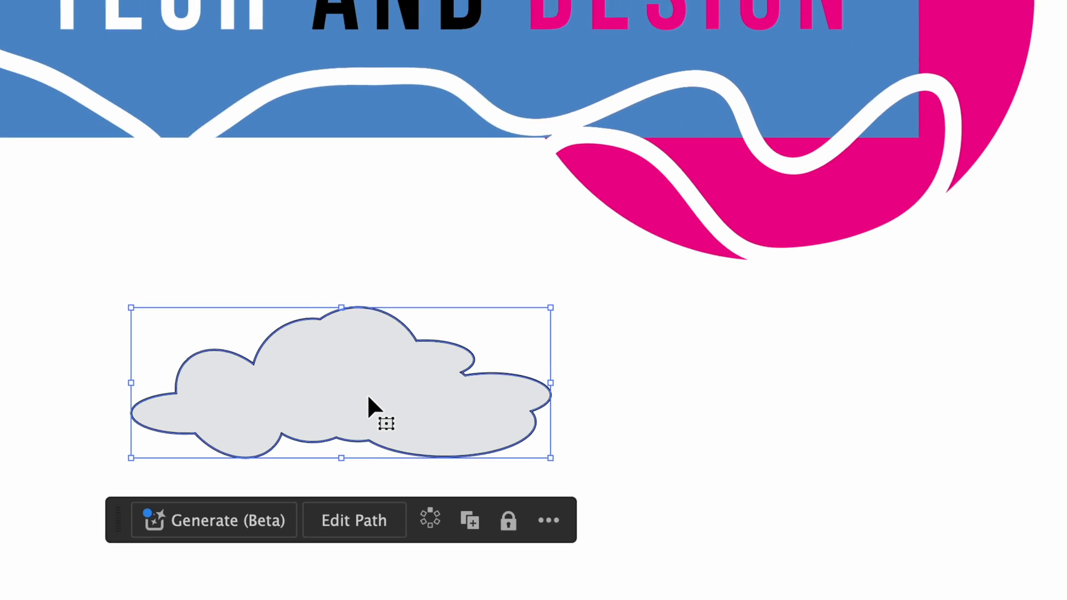
click(893, 388)
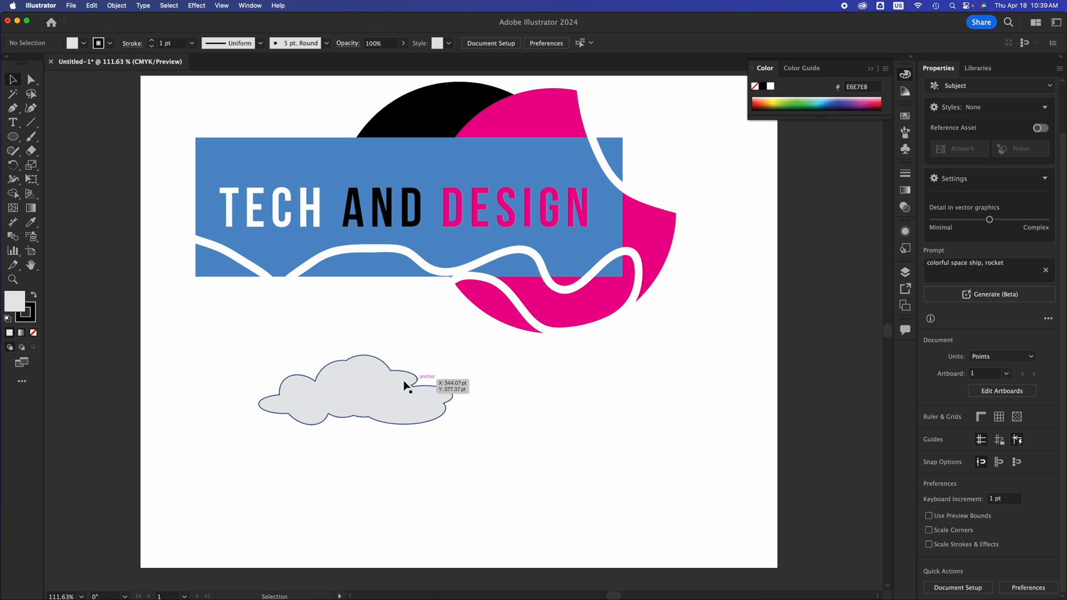
click(406, 388)
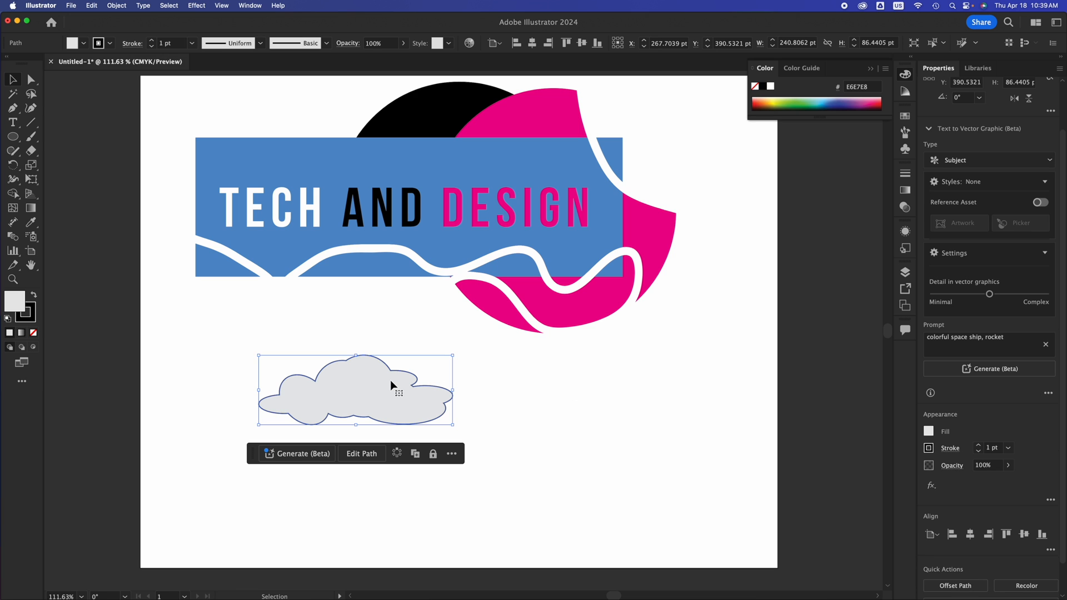